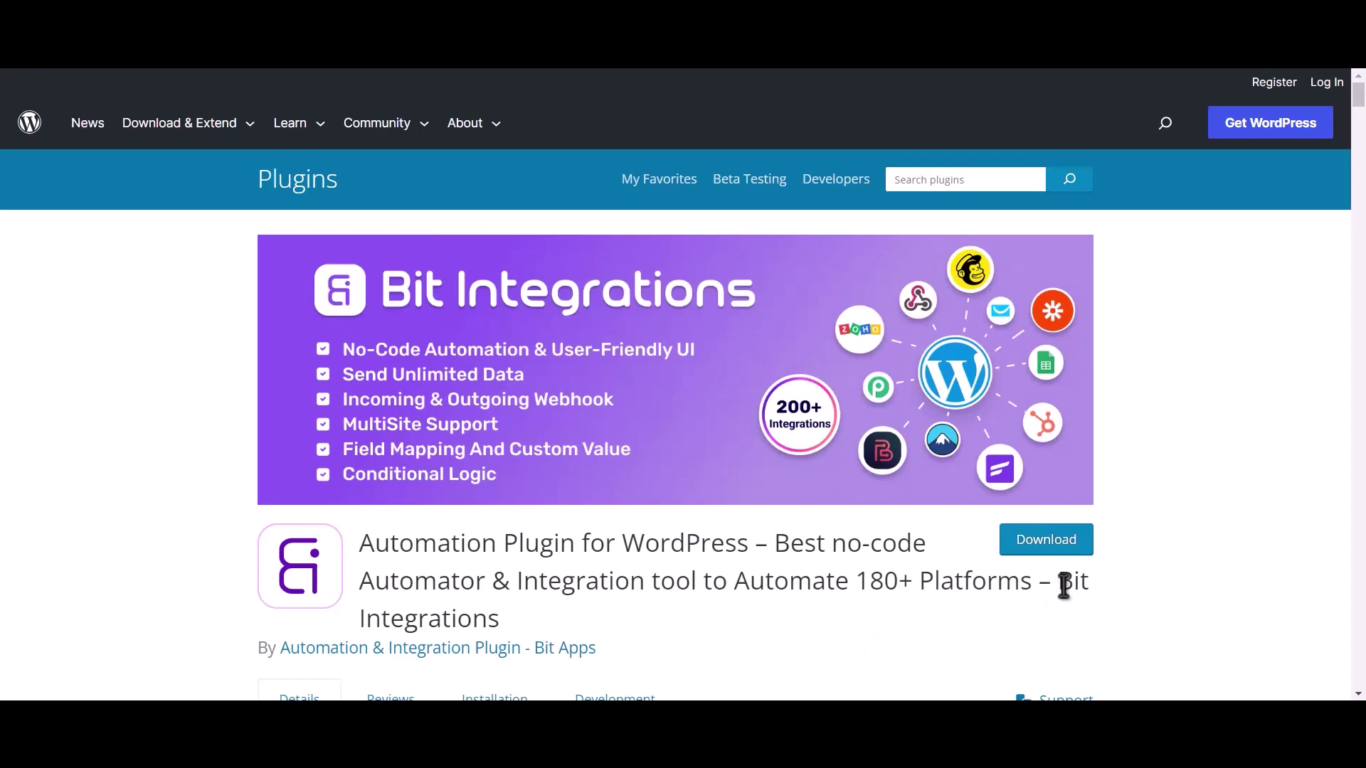
Step: Create a Bit Integrations flow with Amelia as trigger, copy its webhook URL and start fetching
{"action": "left_click_drag", "start_coordinate": [1059, 580], "coordinate": [1069, 603]}
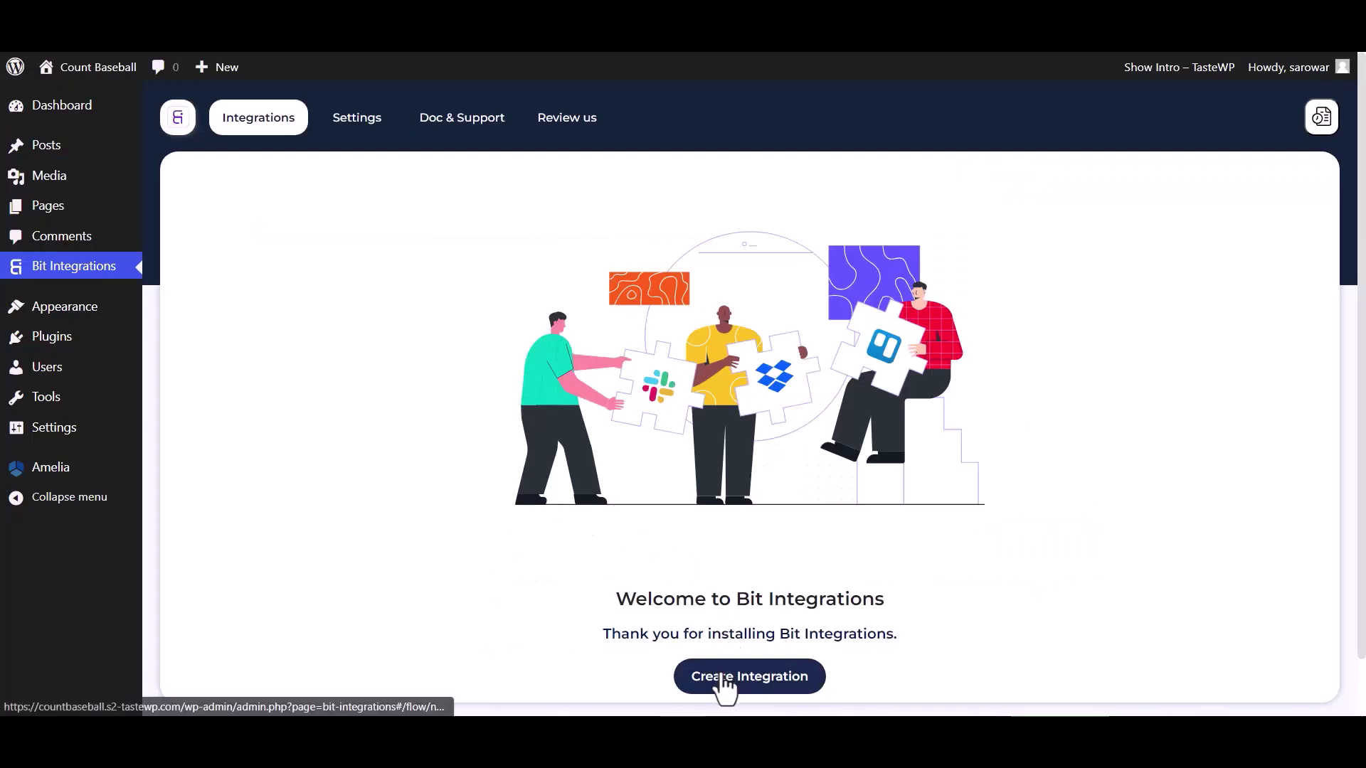
{"action": "left_click", "coordinate": [726, 688]}
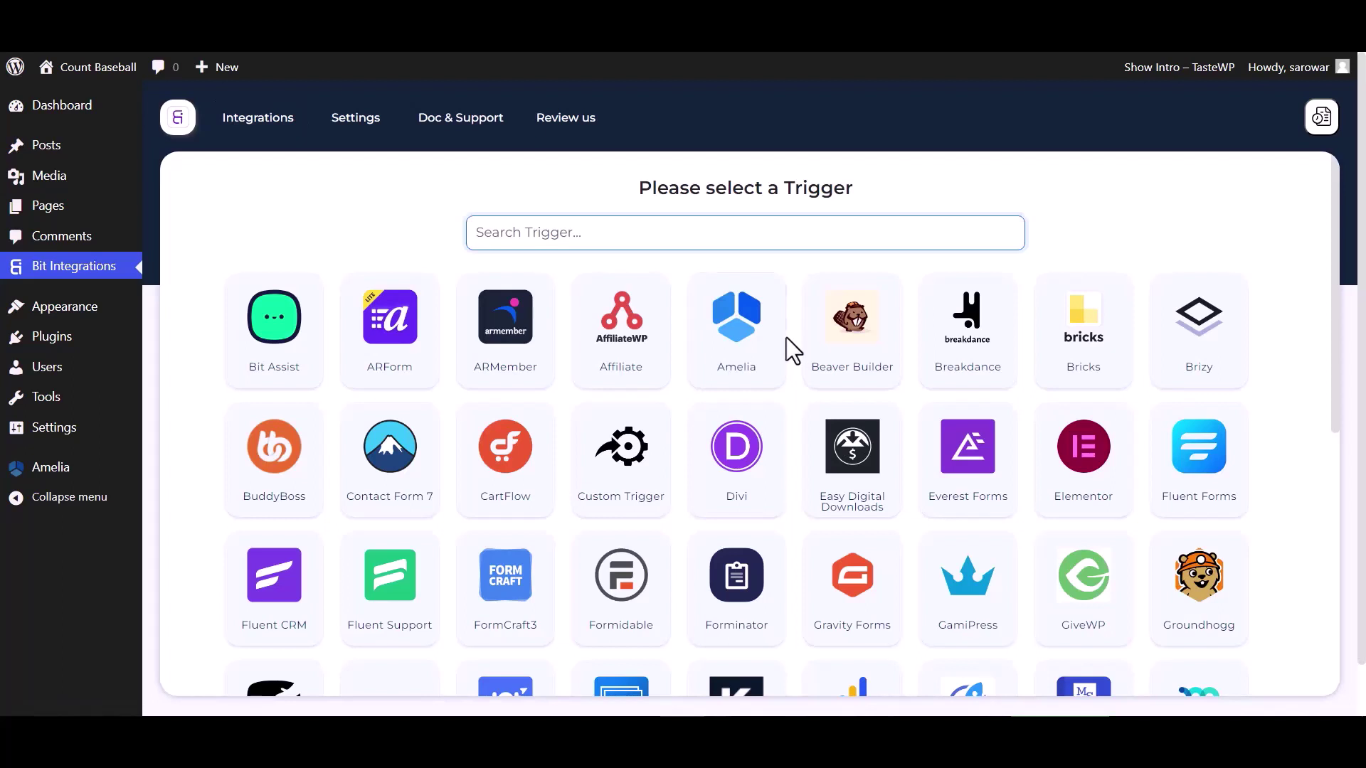
{"action": "left_click", "coordinate": [761, 359]}
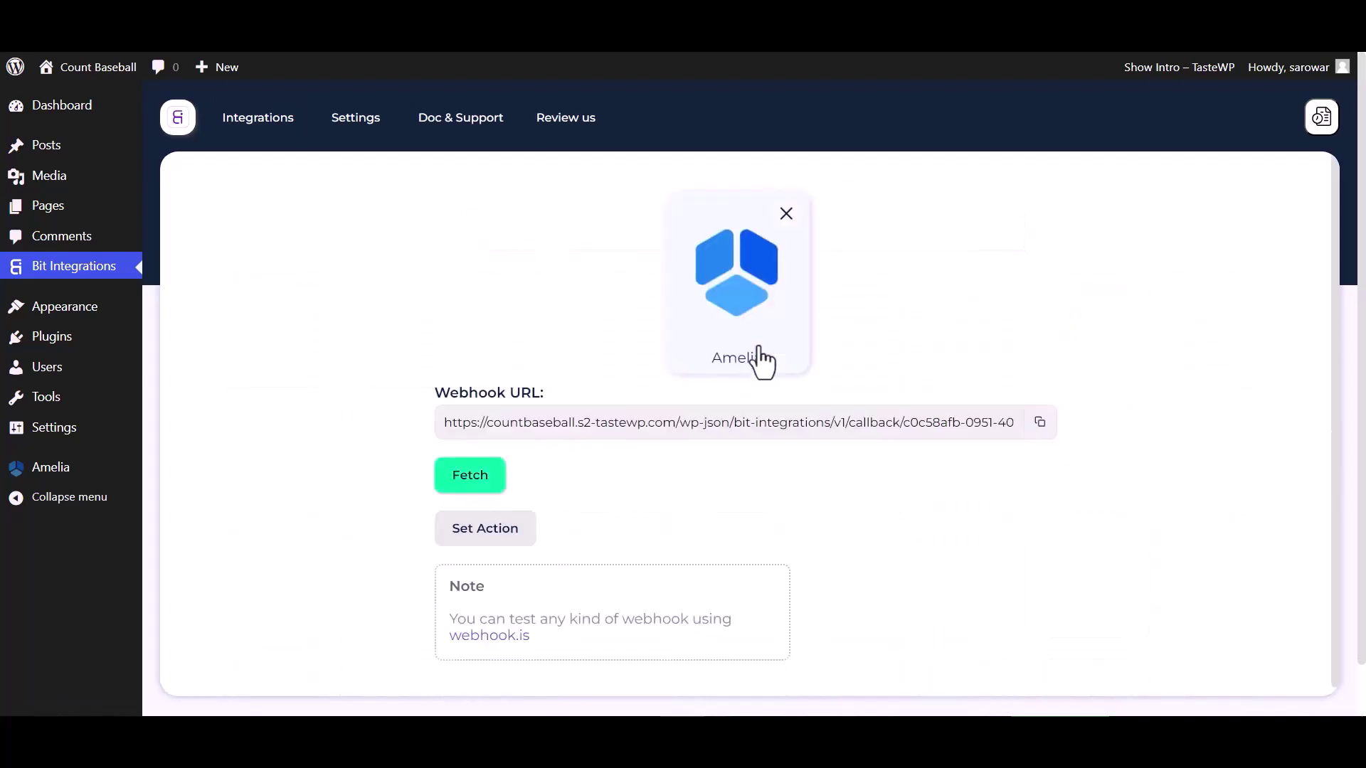
{"action": "left_click", "coordinate": [1039, 422]}
{"action": "left_click", "coordinate": [487, 488]}
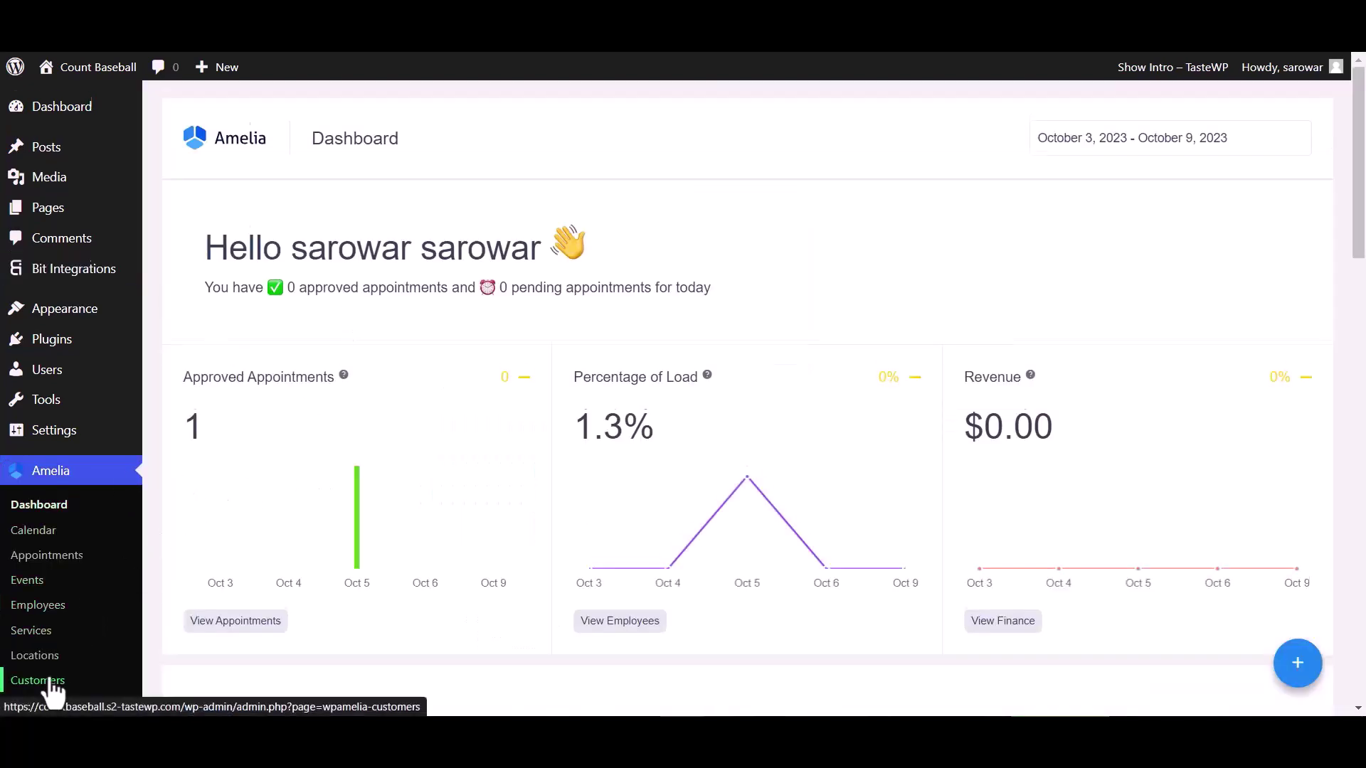
Step: Open Amelia's Settings, then its Integrations settings on the Web Hooks tab
{"action": "scroll", "coordinate": [35, 680], "scroll_direction": "down", "scroll_amount": 1}
{"action": "scroll", "coordinate": [50, 681], "scroll_direction": "down", "scroll_amount": 5}
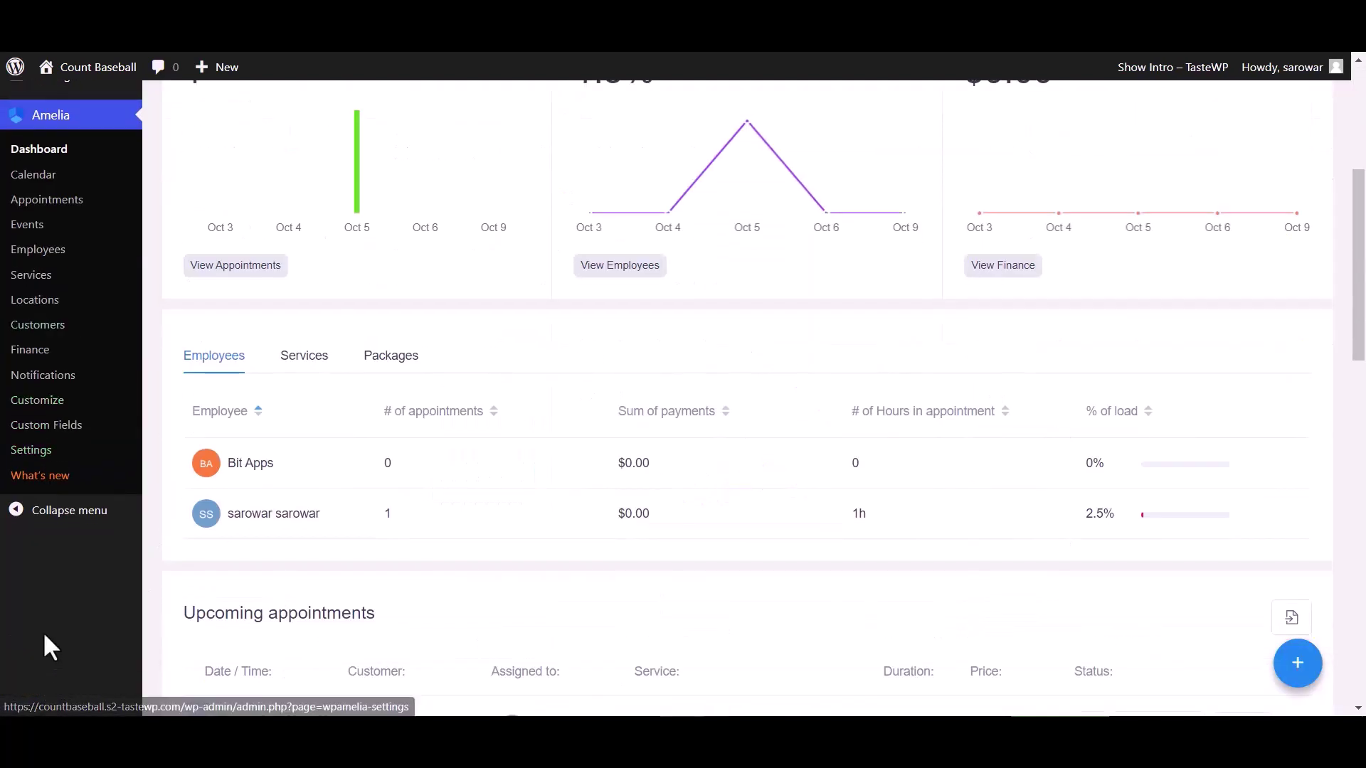
{"action": "left_click", "coordinate": [37, 451]}
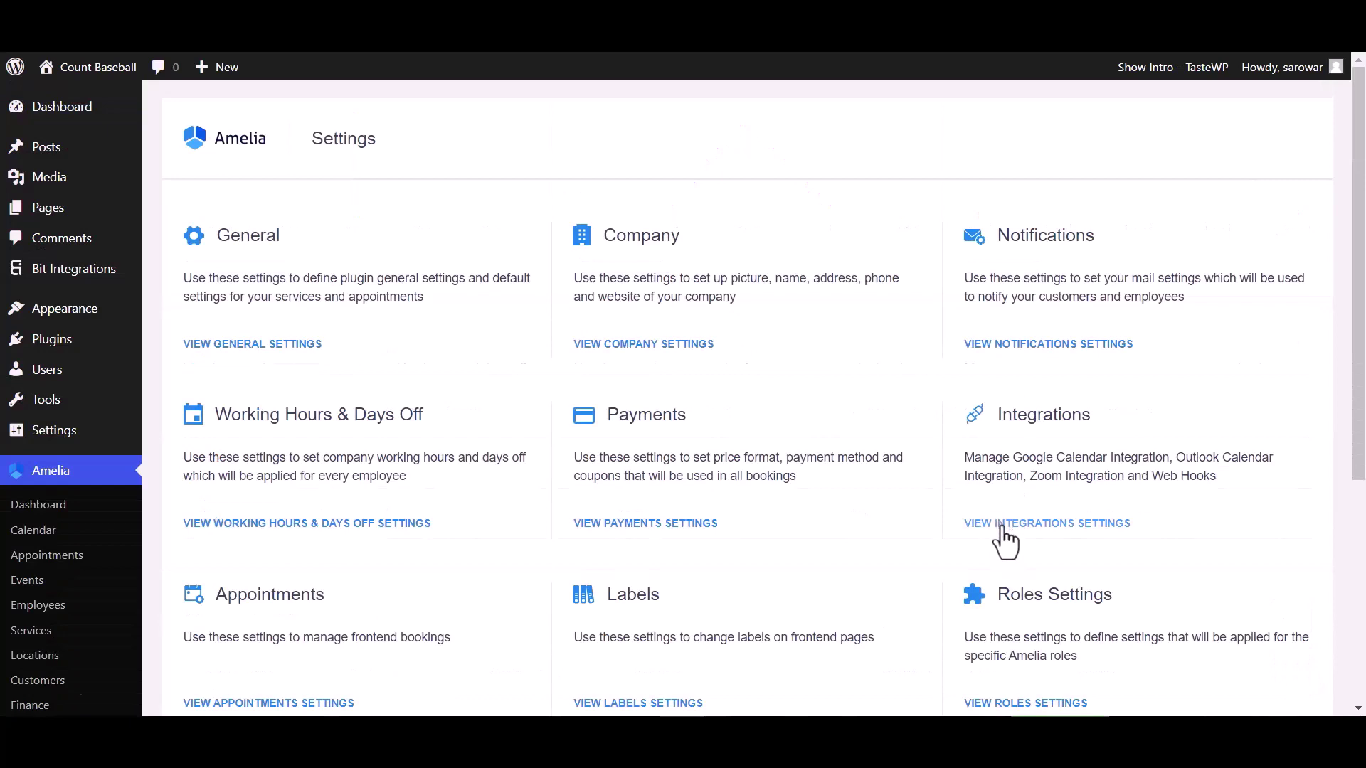
{"action": "scroll", "coordinate": [1003, 530], "scroll_direction": "down", "scroll_amount": 1}
{"action": "left_click", "coordinate": [1024, 439]}
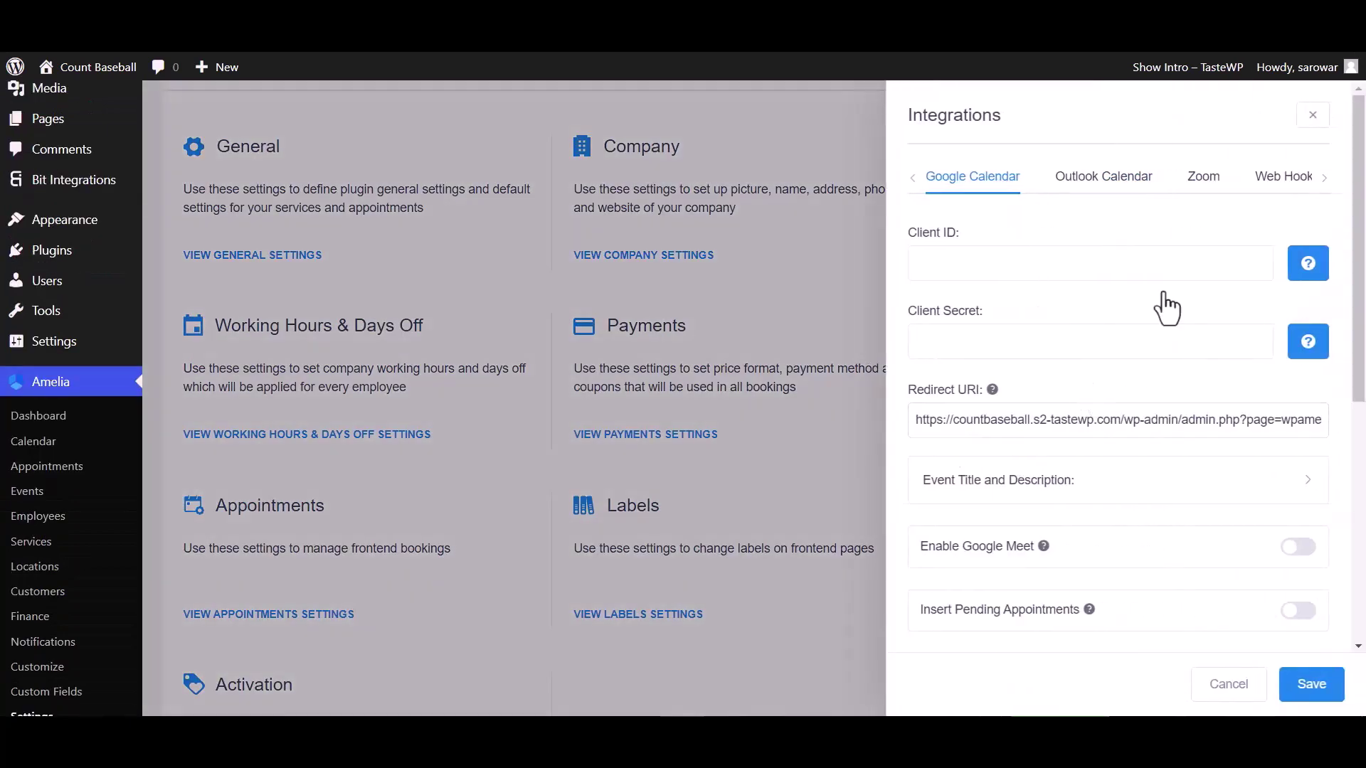
{"action": "left_click", "coordinate": [1289, 194]}
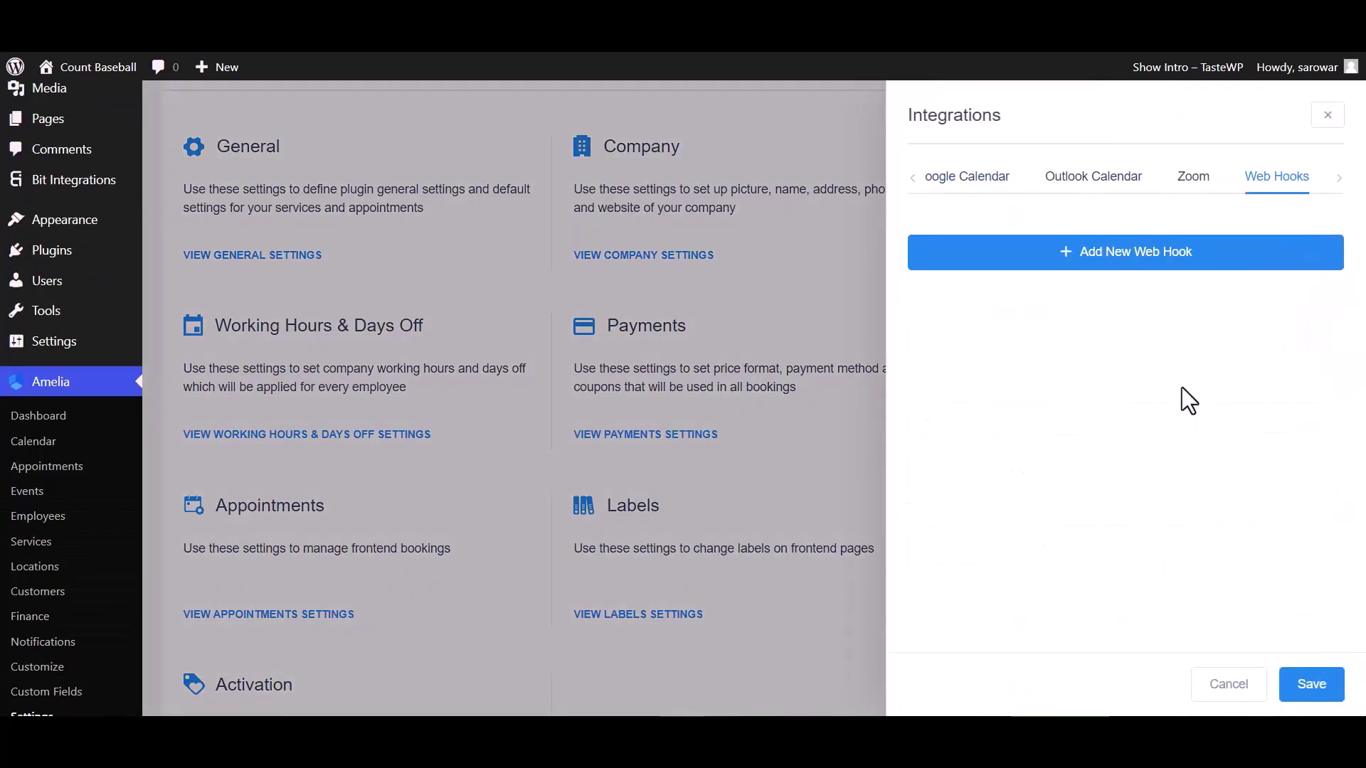
Step: Add a new Amelia web hook named 'Bit Integrations' with the copied webhook URL
{"action": "left_click", "coordinate": [1167, 249]}
{"action": "left_click", "coordinate": [988, 243]}
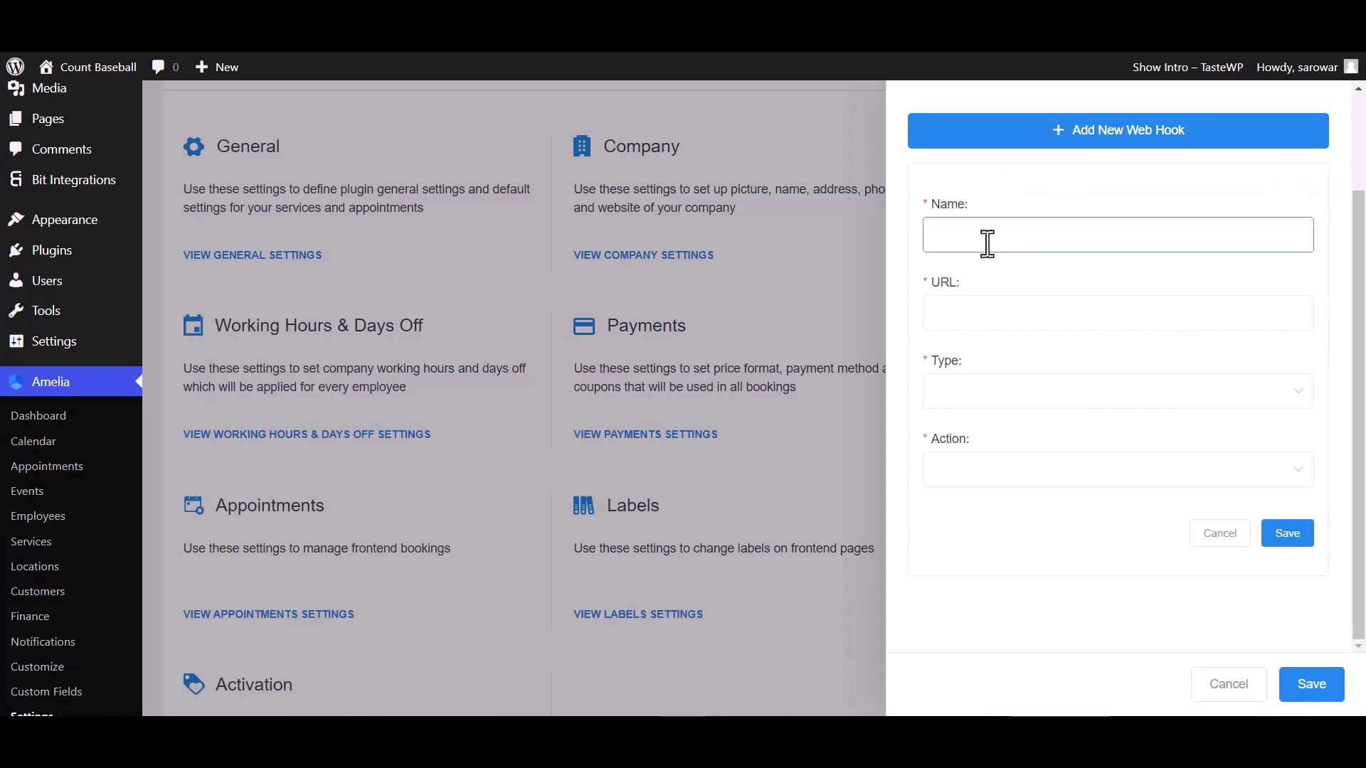
{"action": "type", "text": "Bit Integrations"}
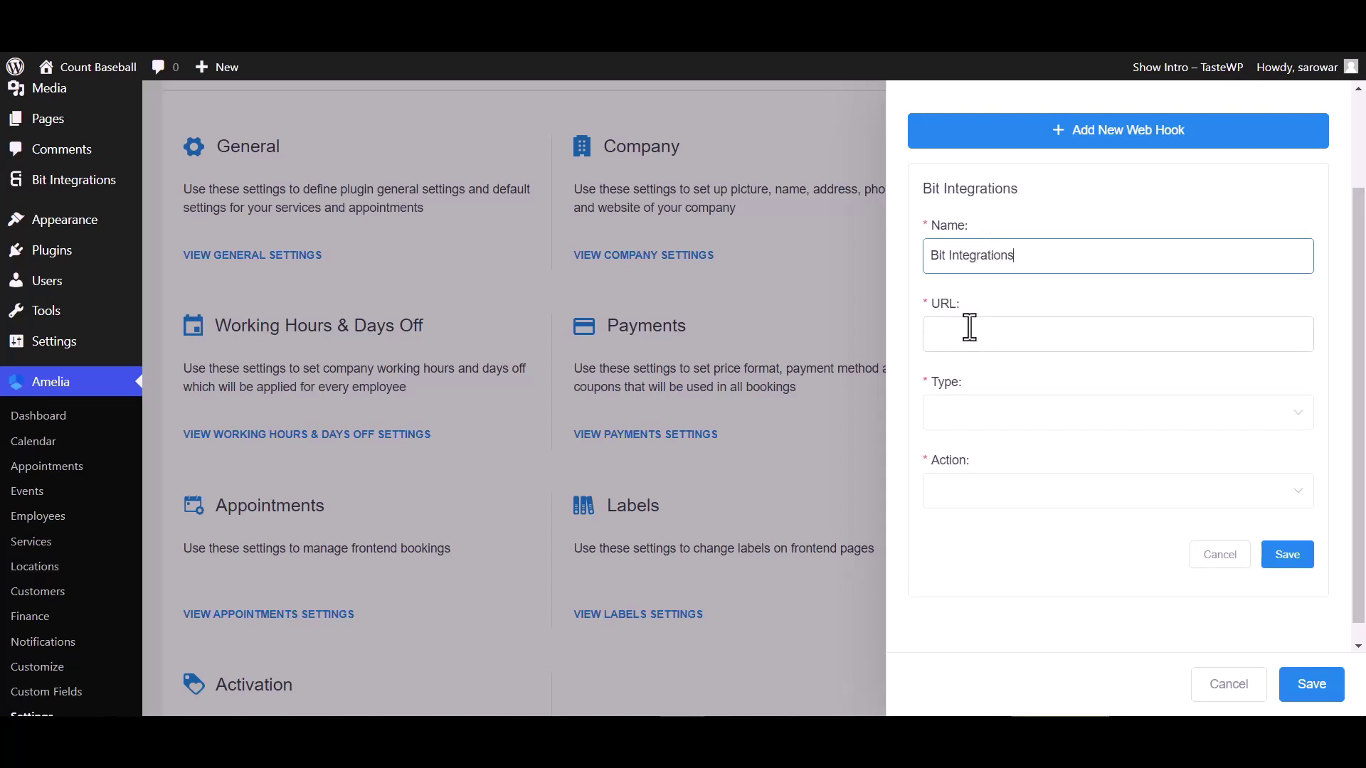
{"action": "left_click", "coordinate": [979, 336]}
{"action": "key", "text": "ctrl+v"}
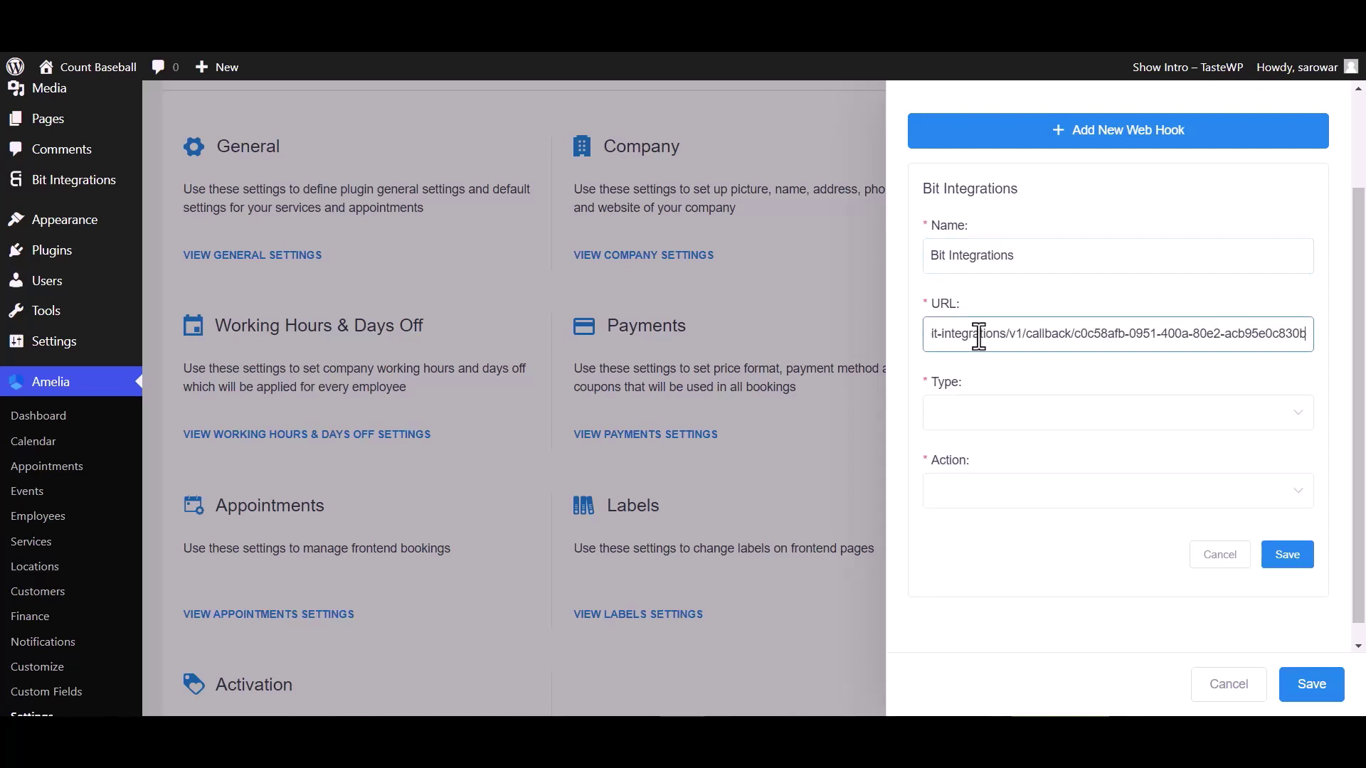
Step: Set the web hook to Appointment on Booking Status Changed, then save it and the settings
{"action": "left_click", "coordinate": [981, 414]}
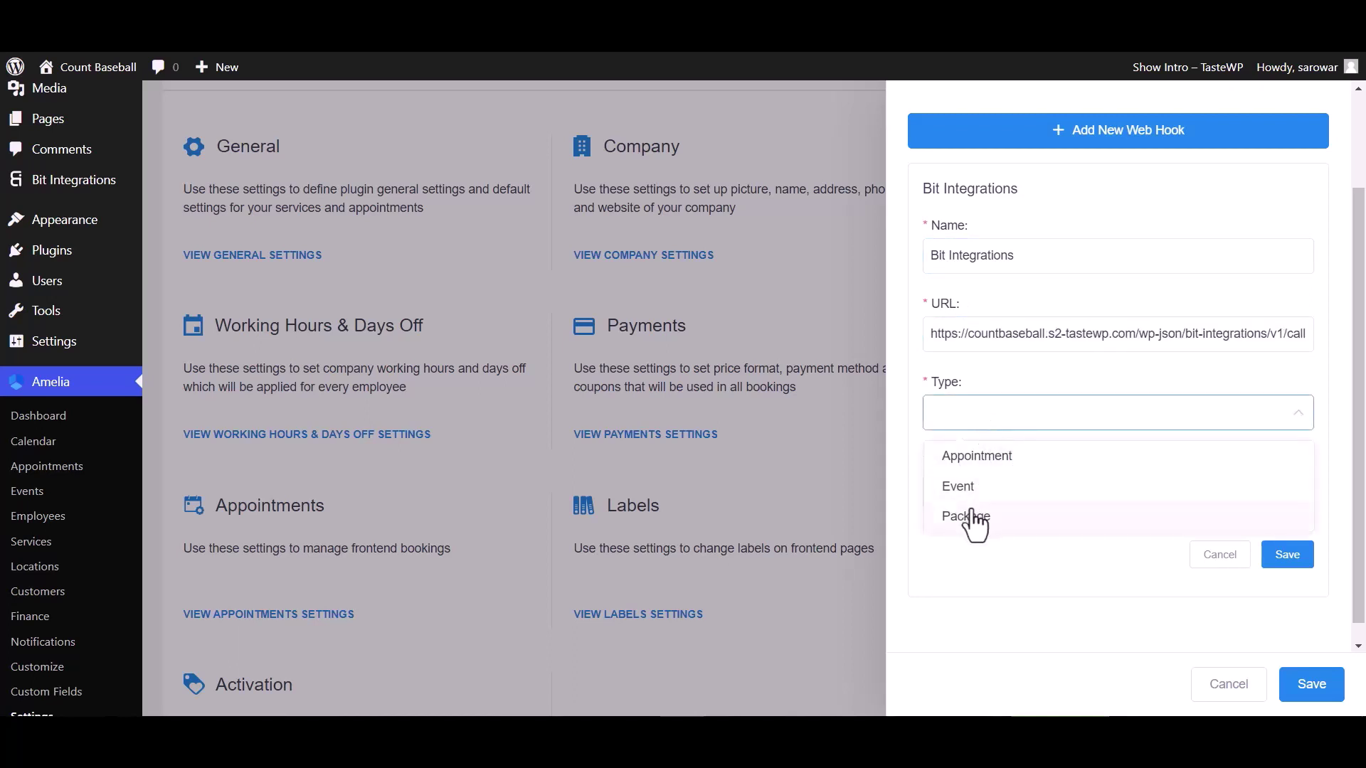
{"action": "left_click", "coordinate": [977, 458]}
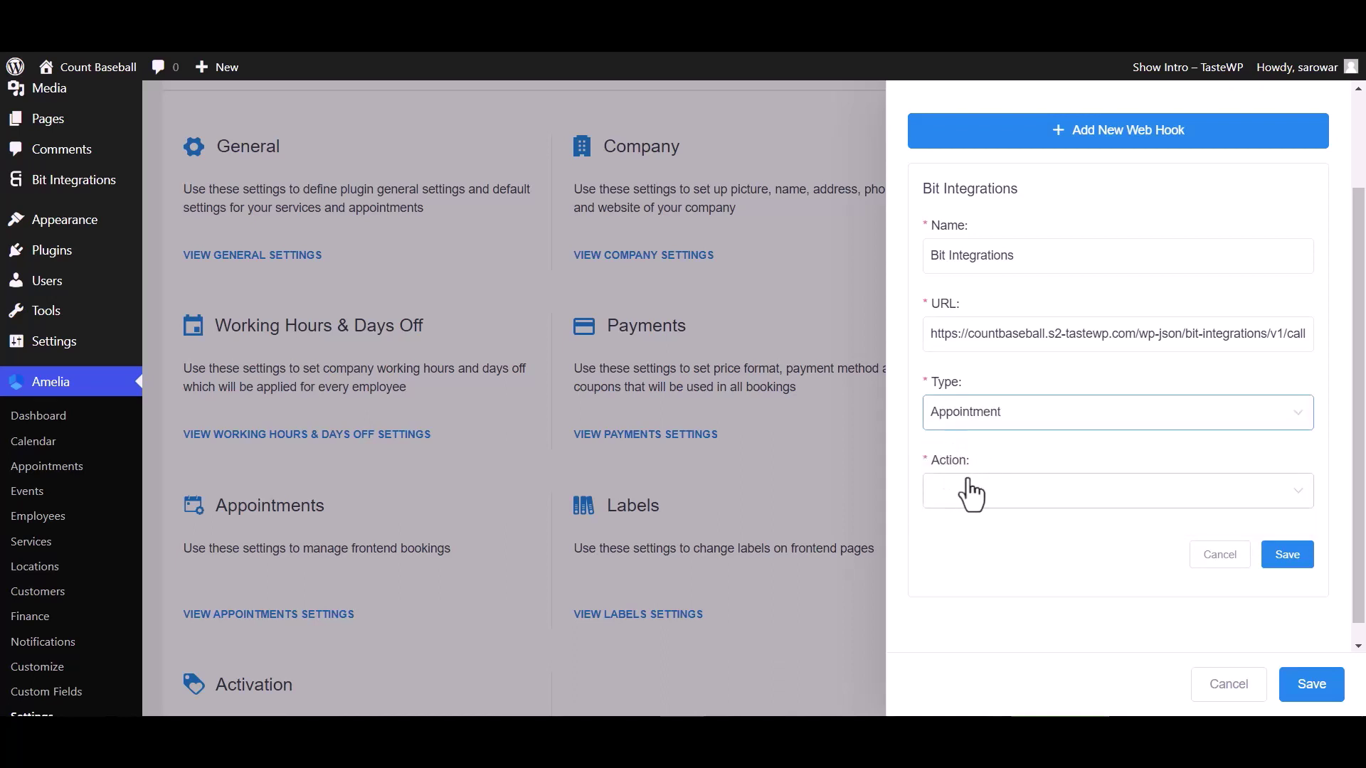
{"action": "left_click", "coordinate": [973, 495]}
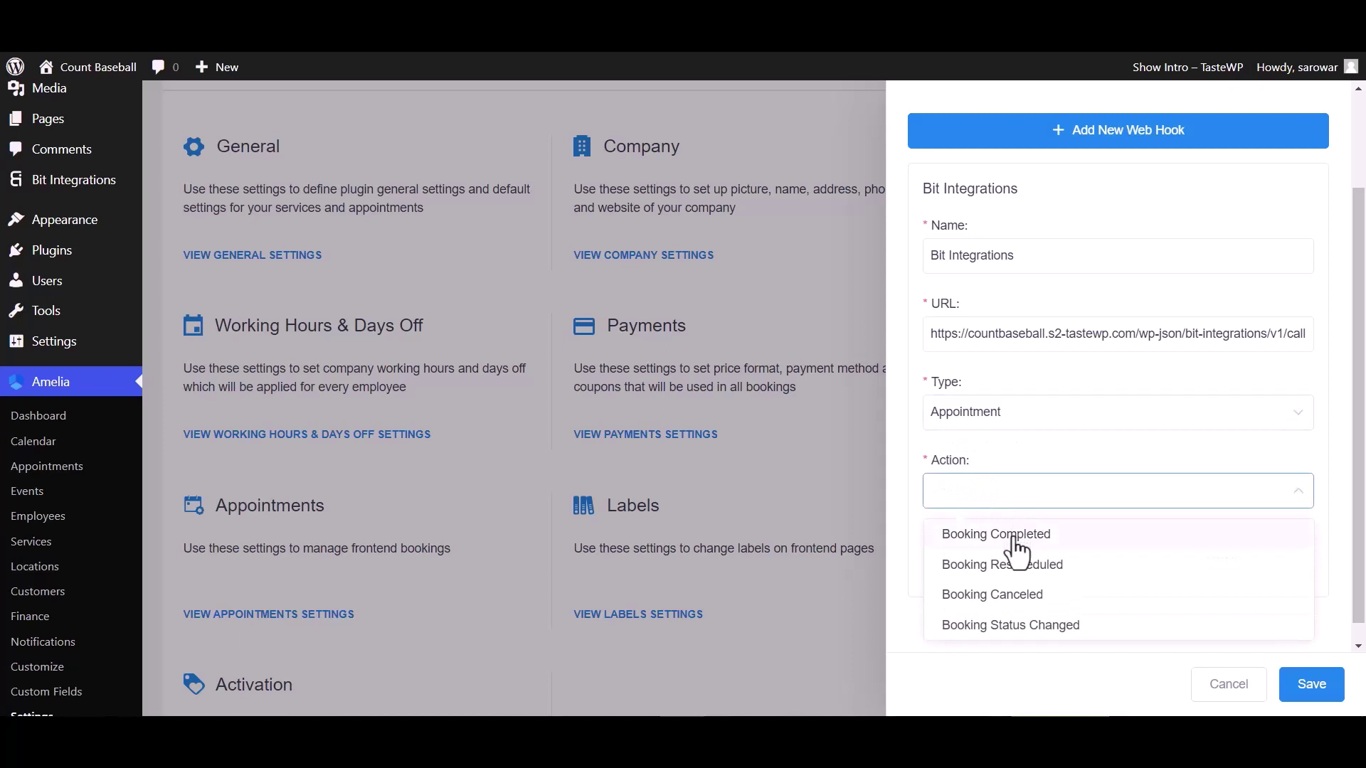
{"action": "left_click", "coordinate": [1012, 625]}
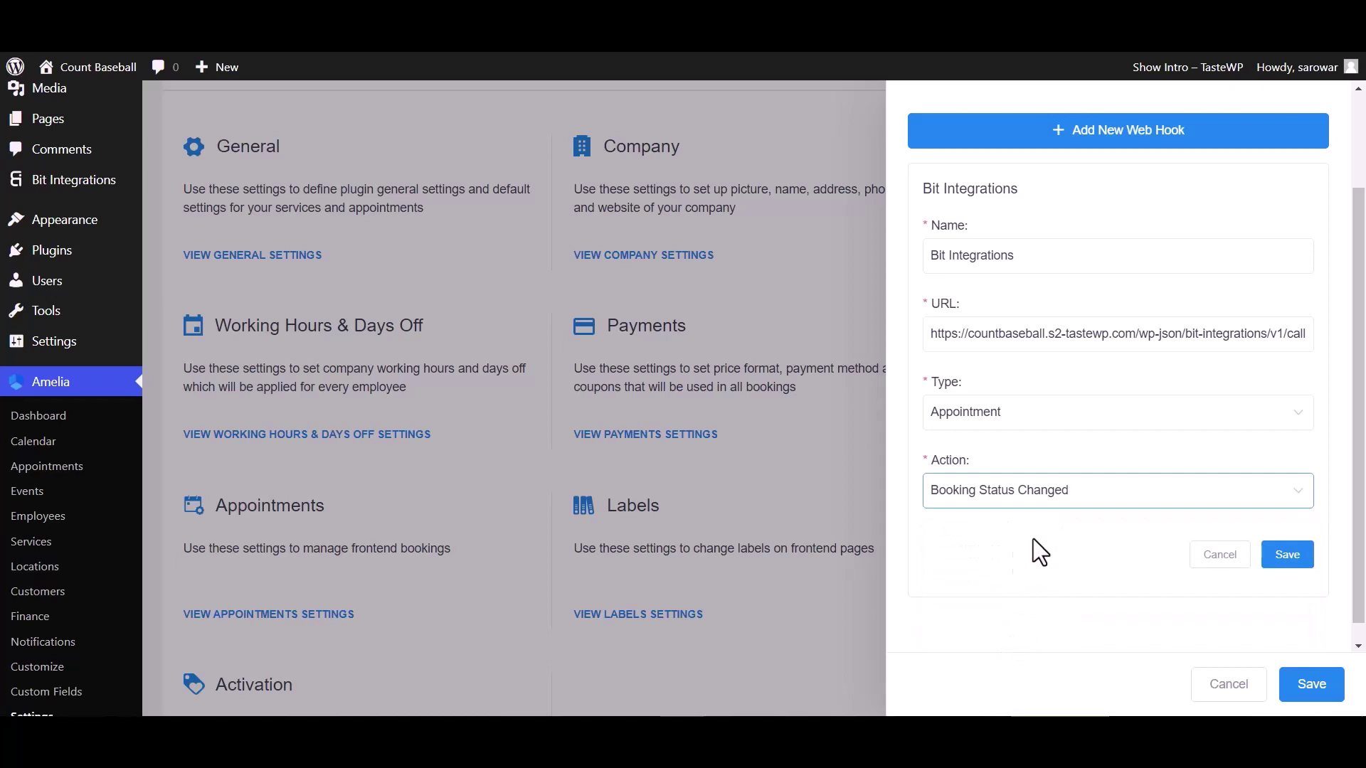
{"action": "left_click", "coordinate": [1289, 573]}
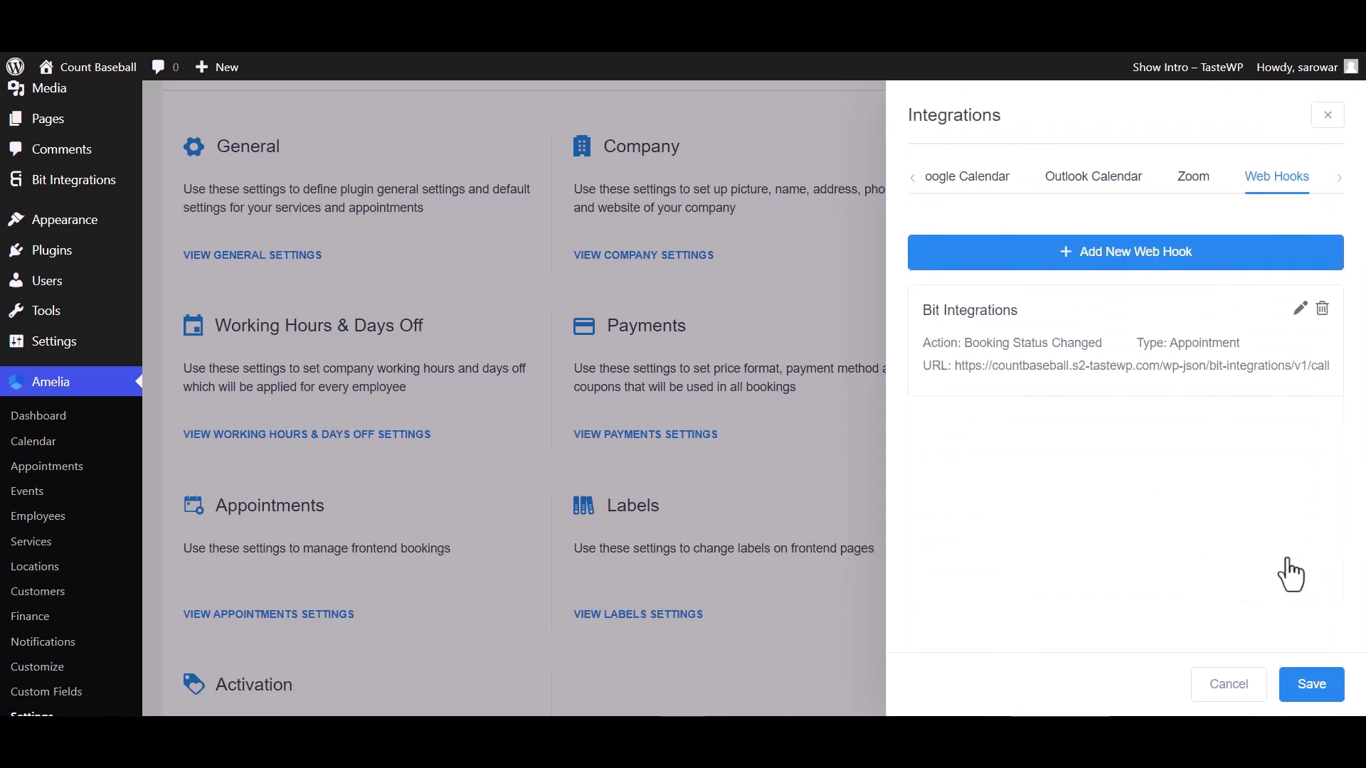
{"action": "left_click", "coordinate": [1322, 686]}
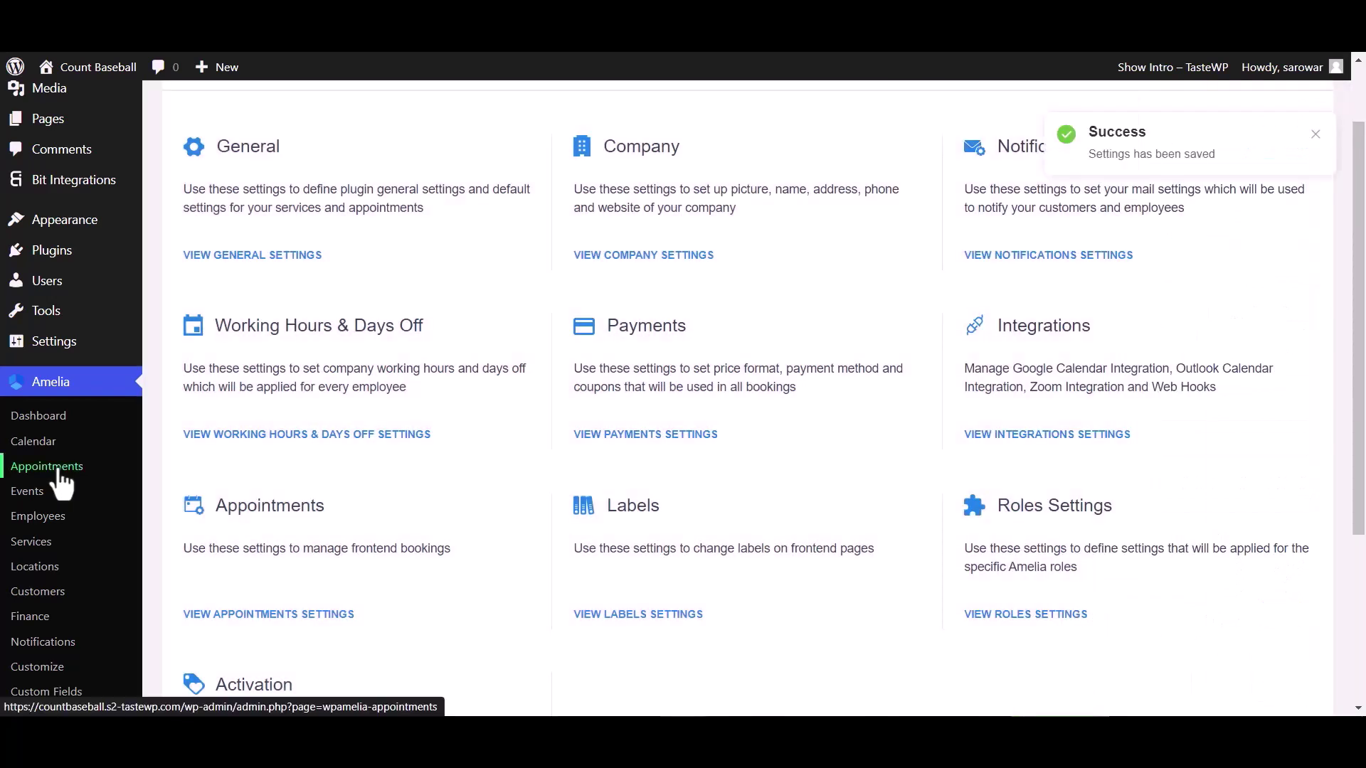
Step: Change the first appointment's status to Pending to send test data to Bit Integrations
{"action": "left_click", "coordinate": [50, 466]}
{"action": "left_click", "coordinate": [1170, 445]}
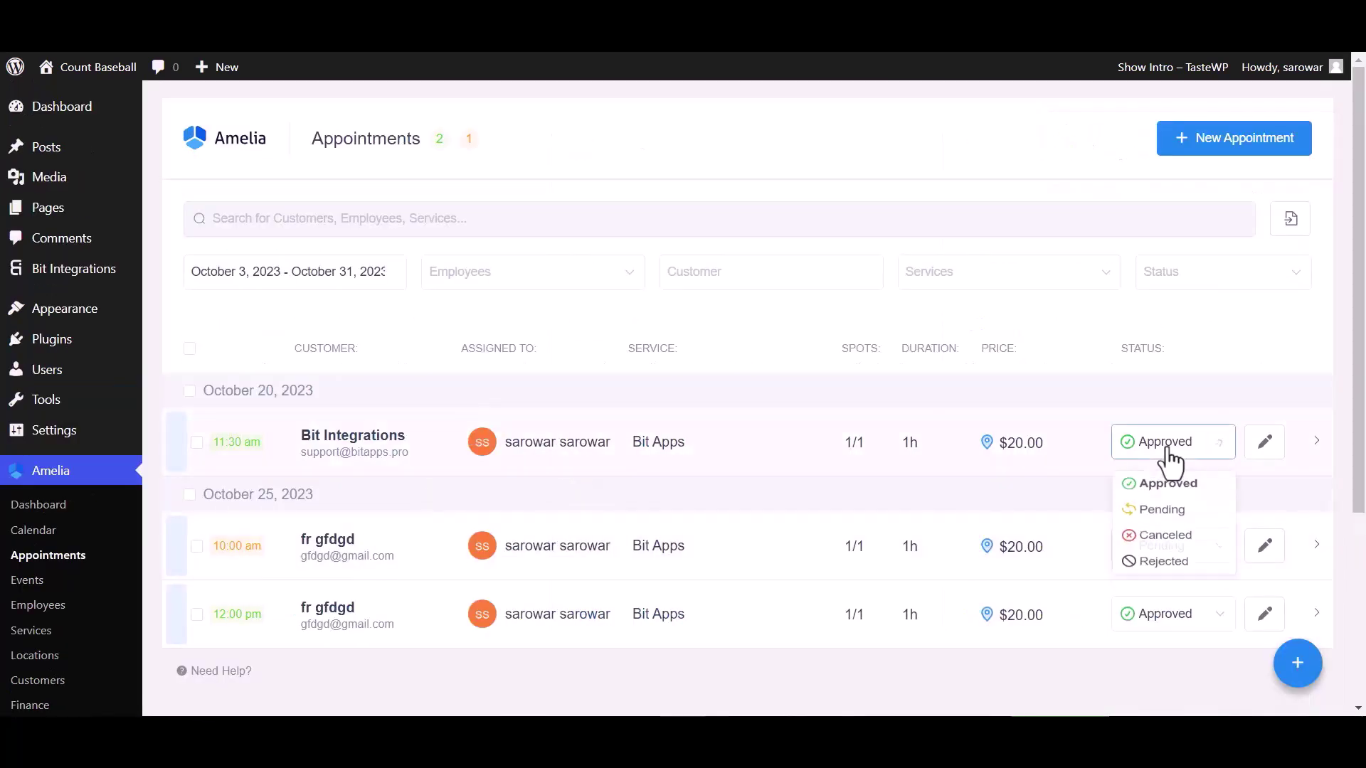
{"action": "left_click", "coordinate": [1165, 517]}
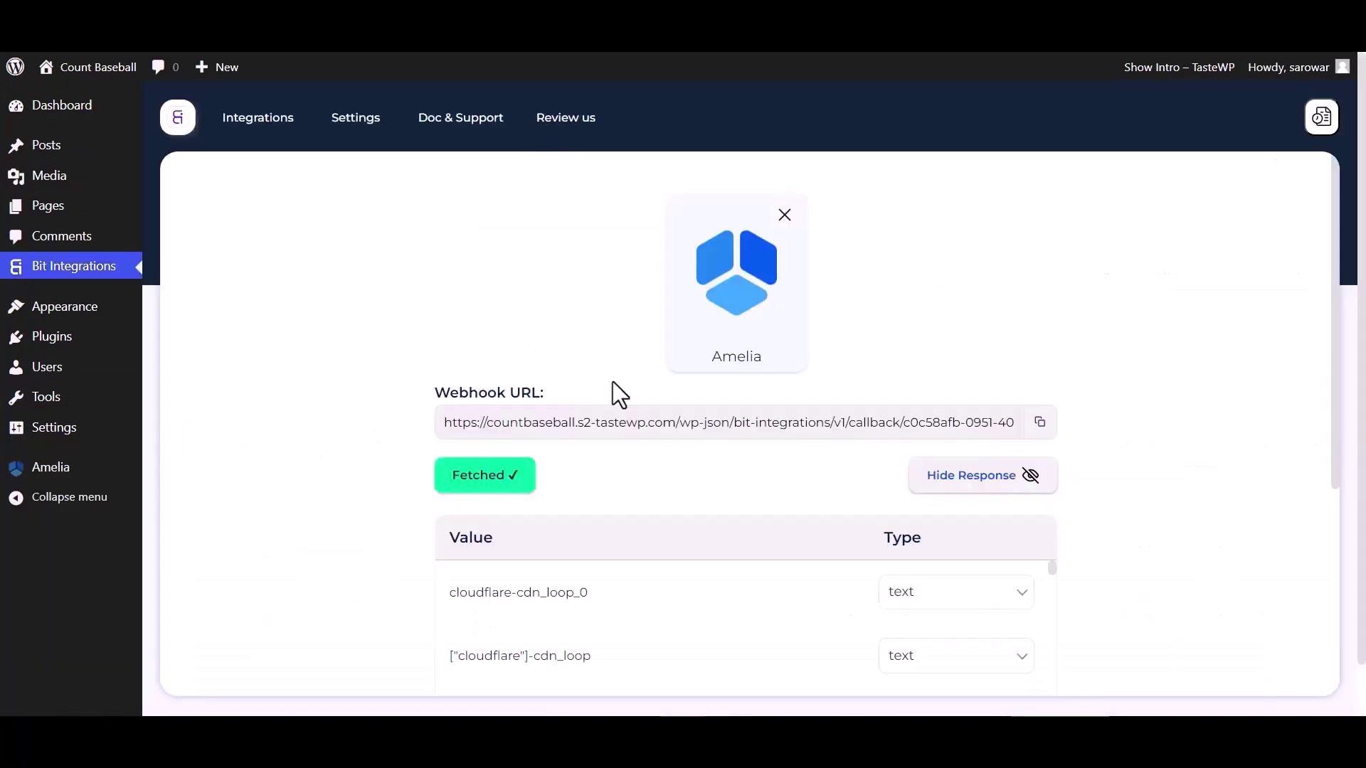
{"action": "scroll", "coordinate": [673, 468], "scroll_direction": "down", "scroll_amount": 3}
{"action": "scroll", "coordinate": [712, 487], "scroll_direction": "down", "scroll_amount": 10}
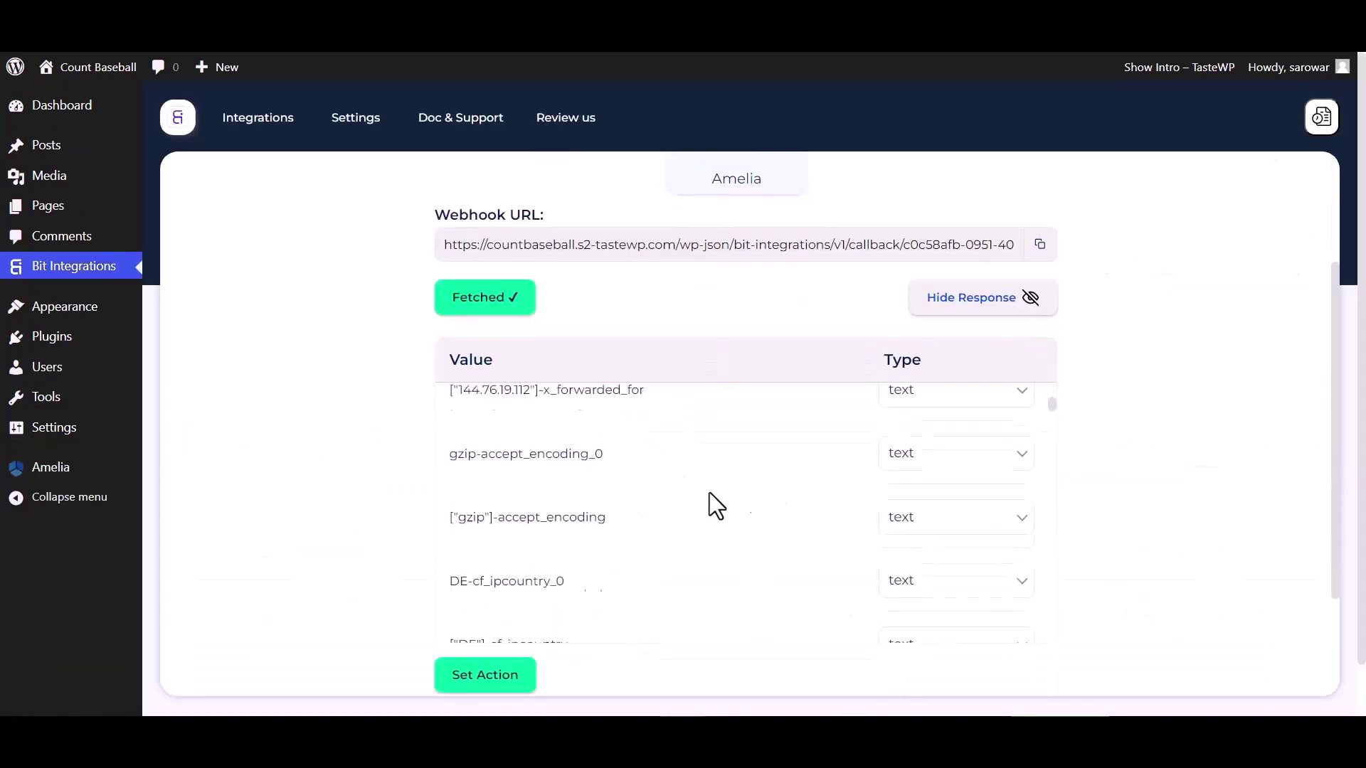
{"action": "left_click", "coordinate": [484, 675]}
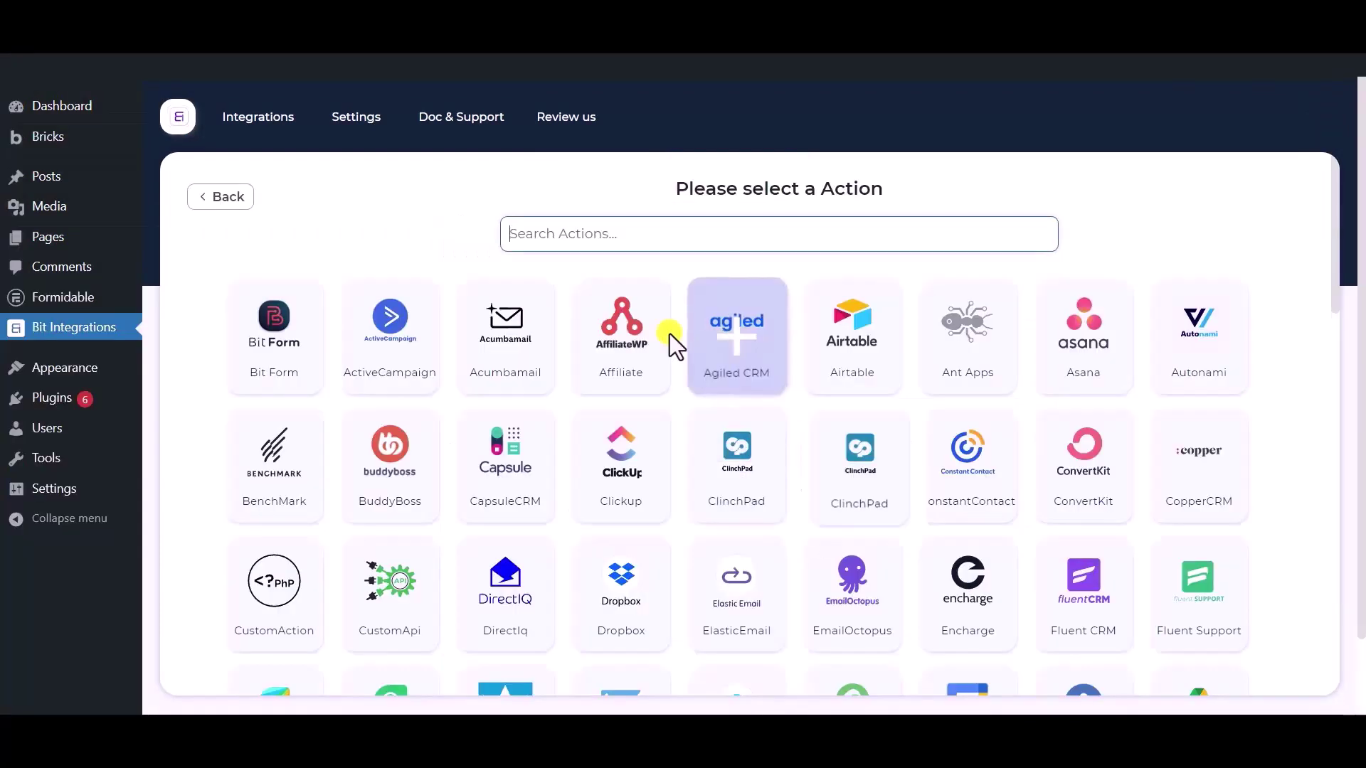
Step: Search actions for 'selzy' and pick Selzy as the action
{"action": "left_click", "coordinate": [614, 229]}
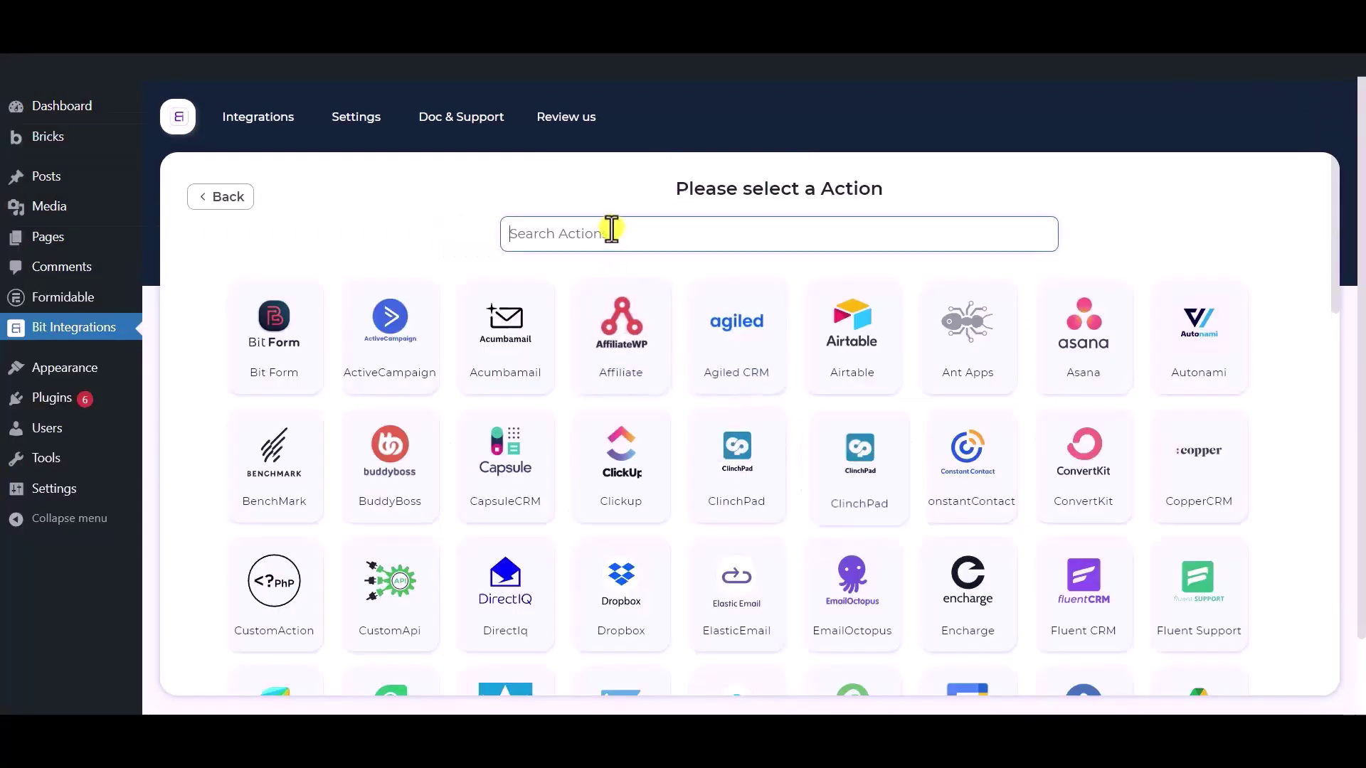
{"action": "type", "text": "selzy"}
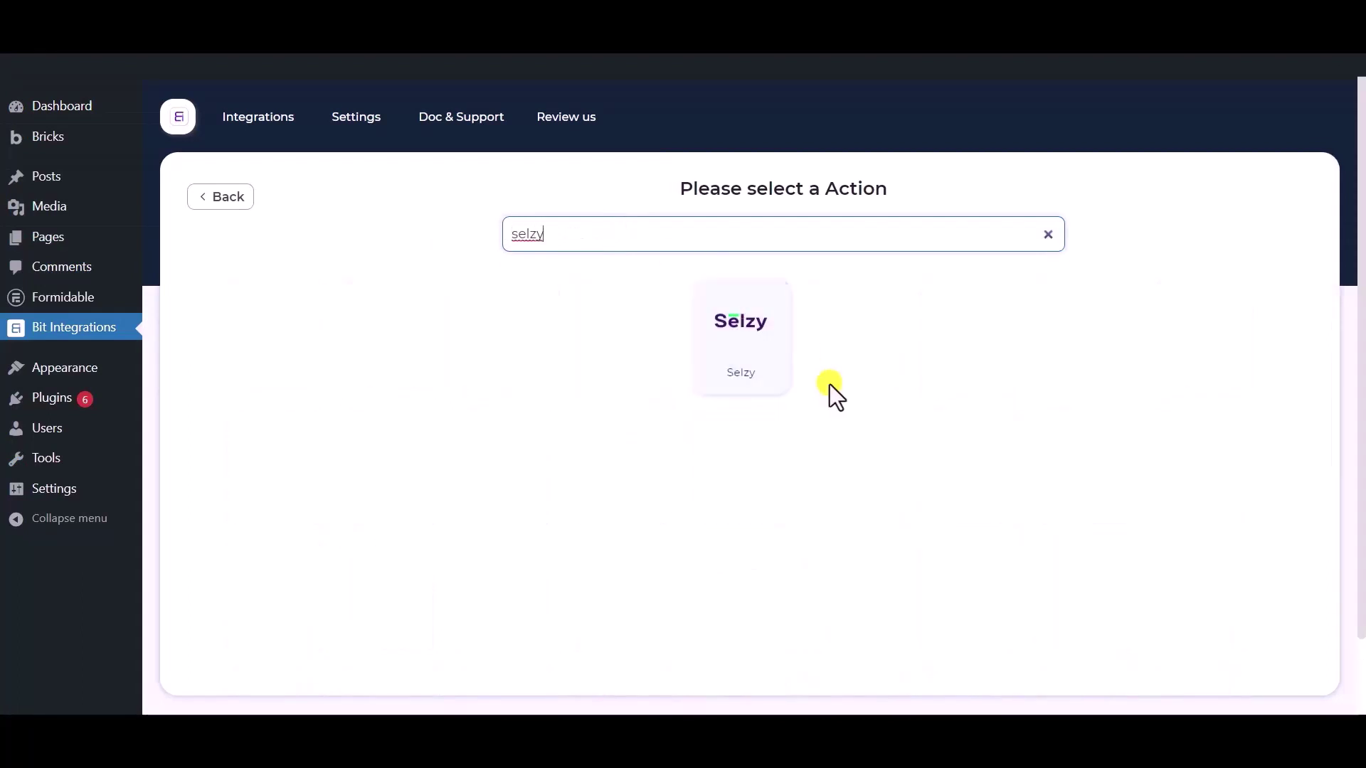
{"action": "left_click", "coordinate": [745, 354]}
{"action": "left_click", "coordinate": [348, 335]}
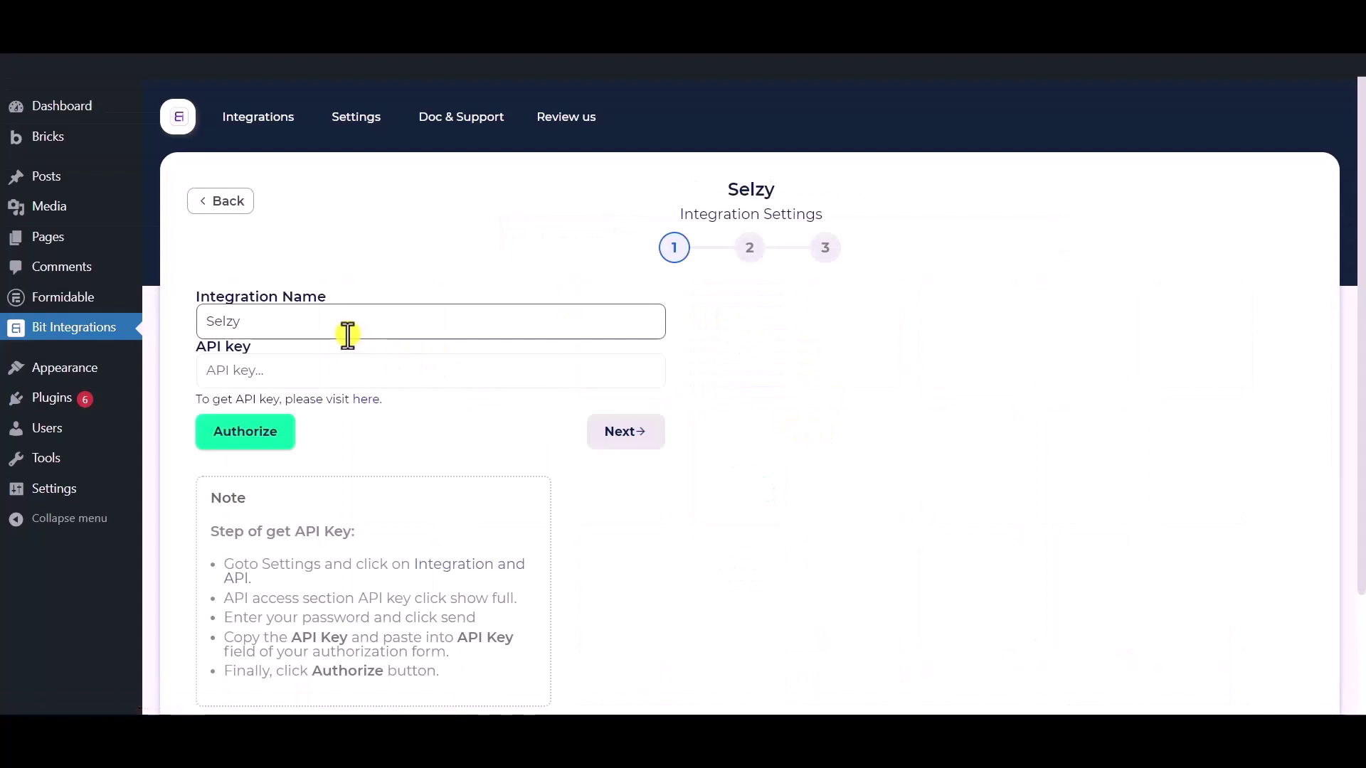
{"action": "left_click_drag", "start_coordinate": [335, 320], "coordinate": [195, 318]}
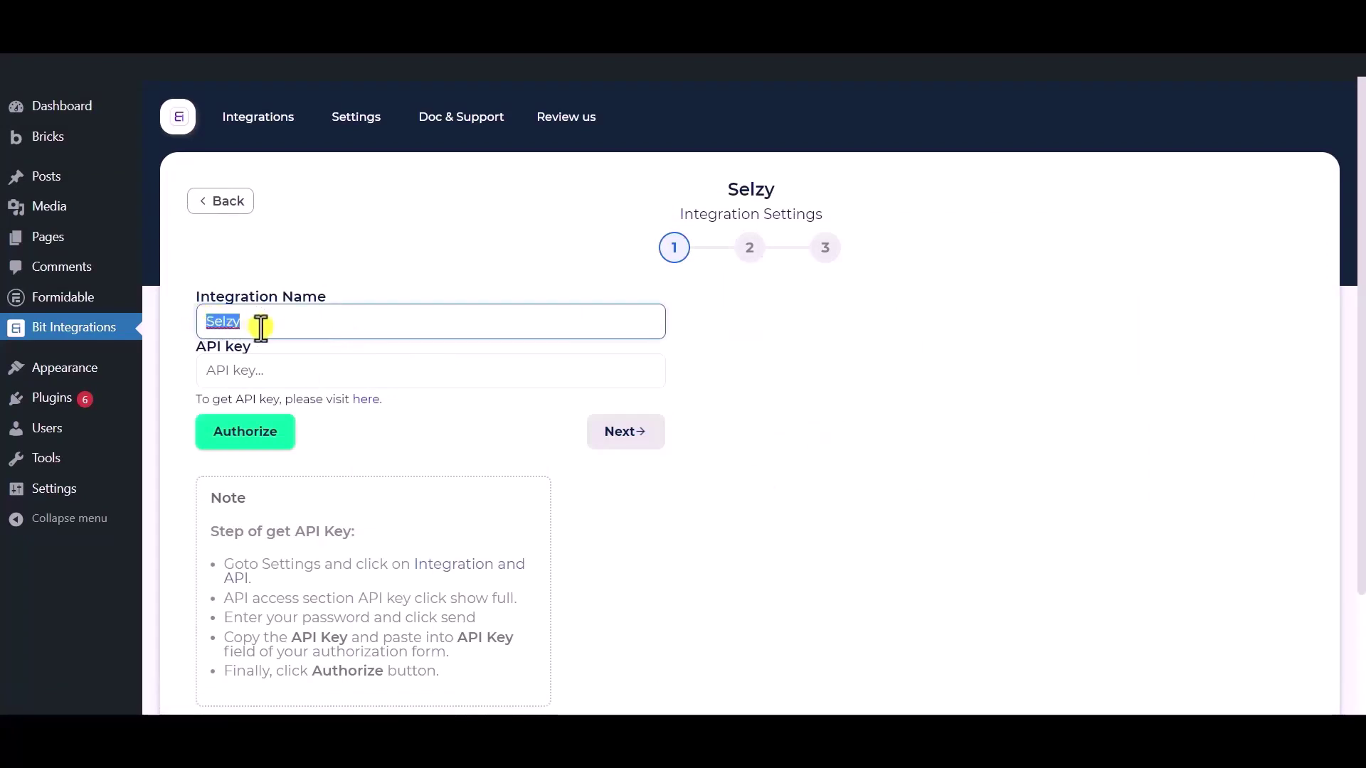
{"action": "scroll", "coordinate": [261, 326], "scroll_direction": "down", "scroll_amount": 2}
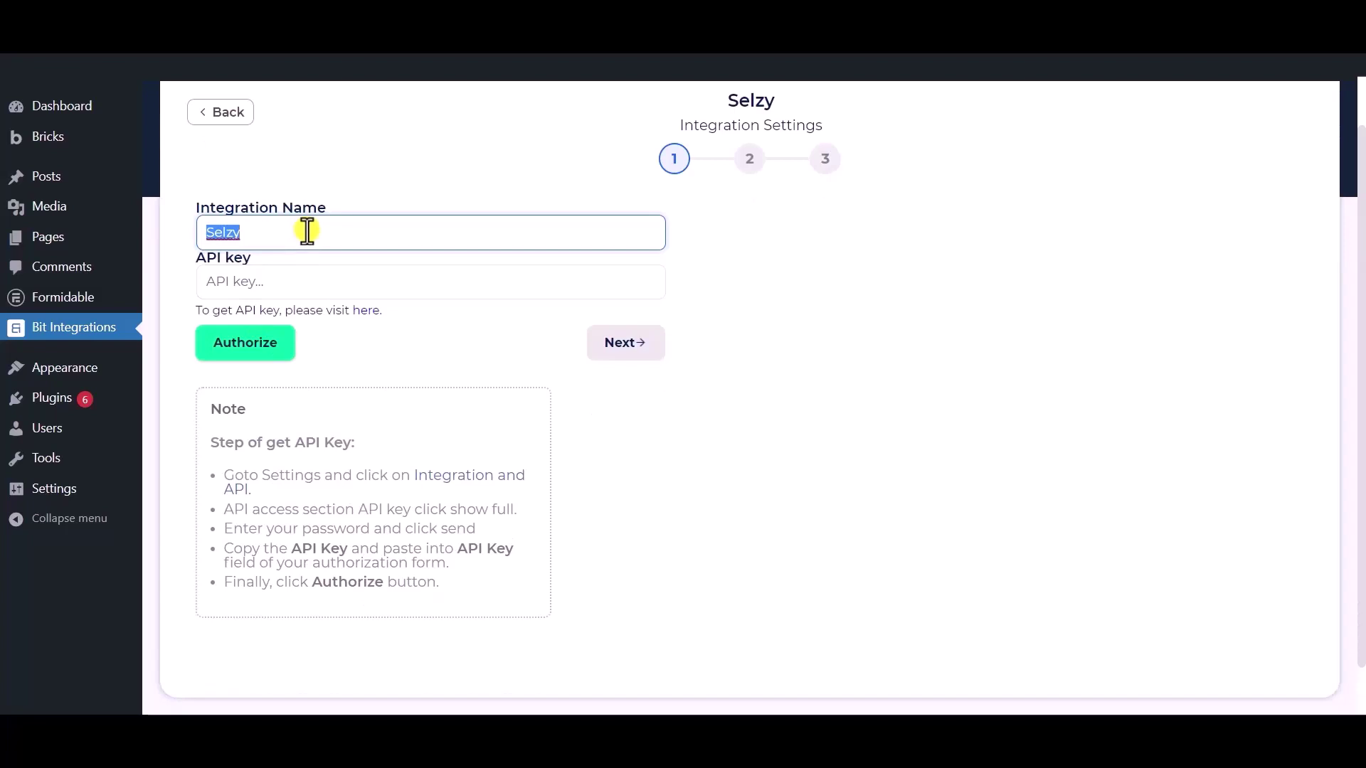
{"action": "left_click", "coordinate": [278, 310]}
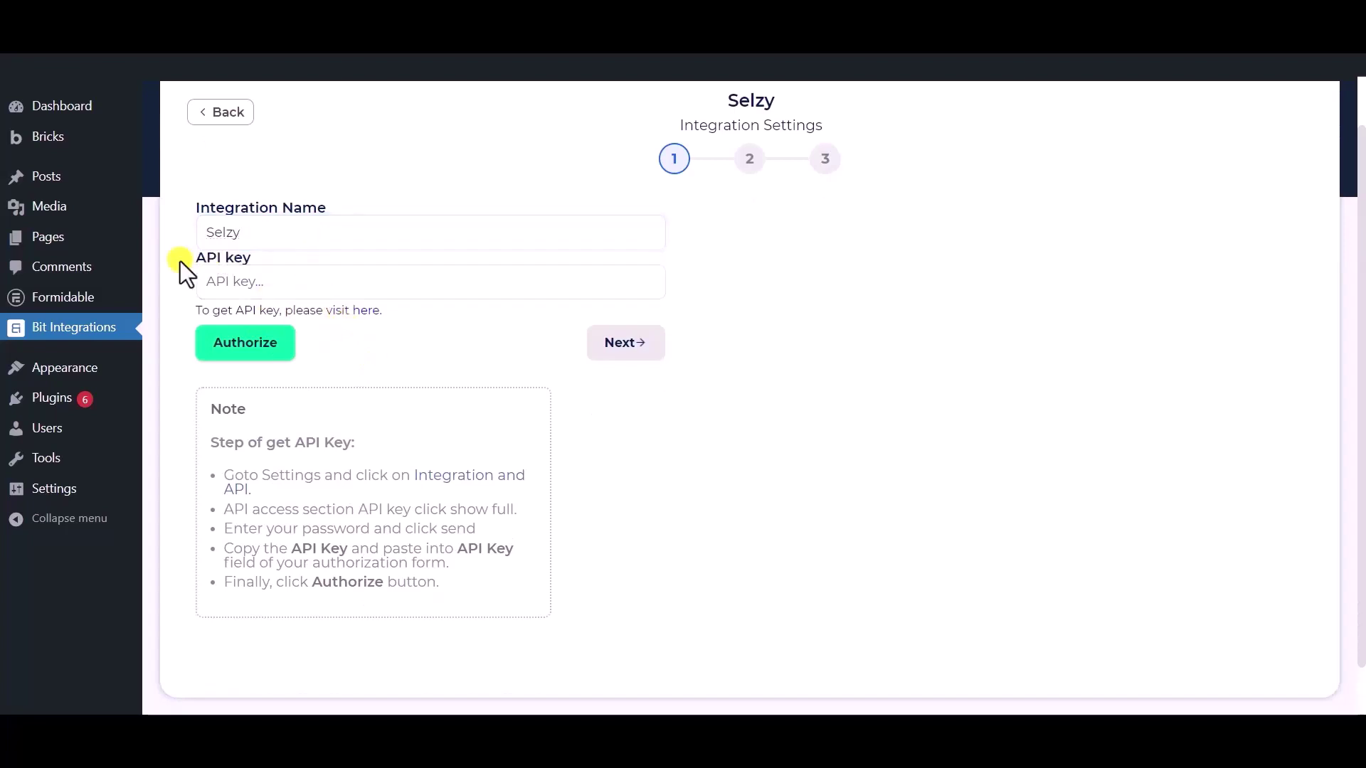
{"action": "left_click_drag", "start_coordinate": [222, 258], "coordinate": [251, 261]}
{"action": "left_click", "coordinate": [379, 353]}
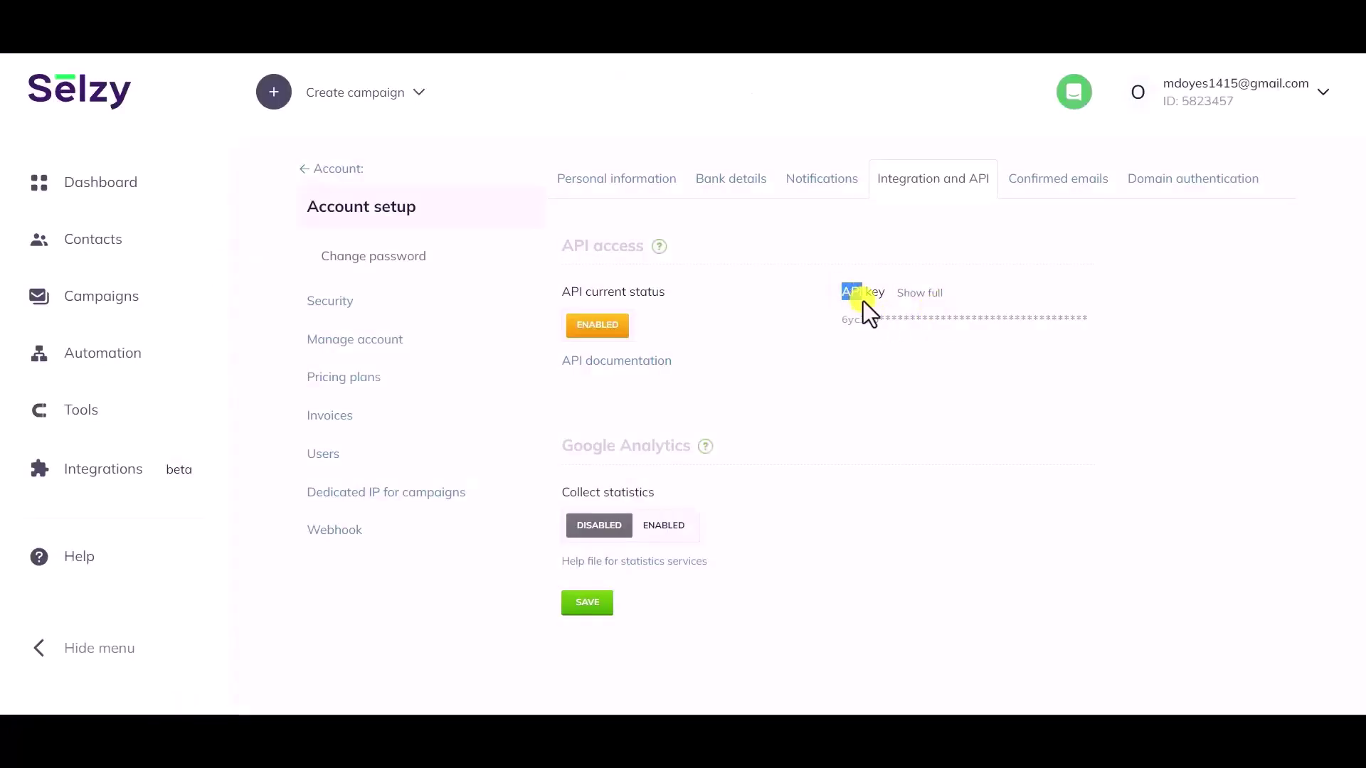
Step: Reveal the full Selzy API key by confirming the account password
{"action": "left_click_drag", "start_coordinate": [864, 301], "coordinate": [885, 296]}
{"action": "left_click", "coordinate": [927, 297]}
{"action": "left_click", "coordinate": [642, 183]}
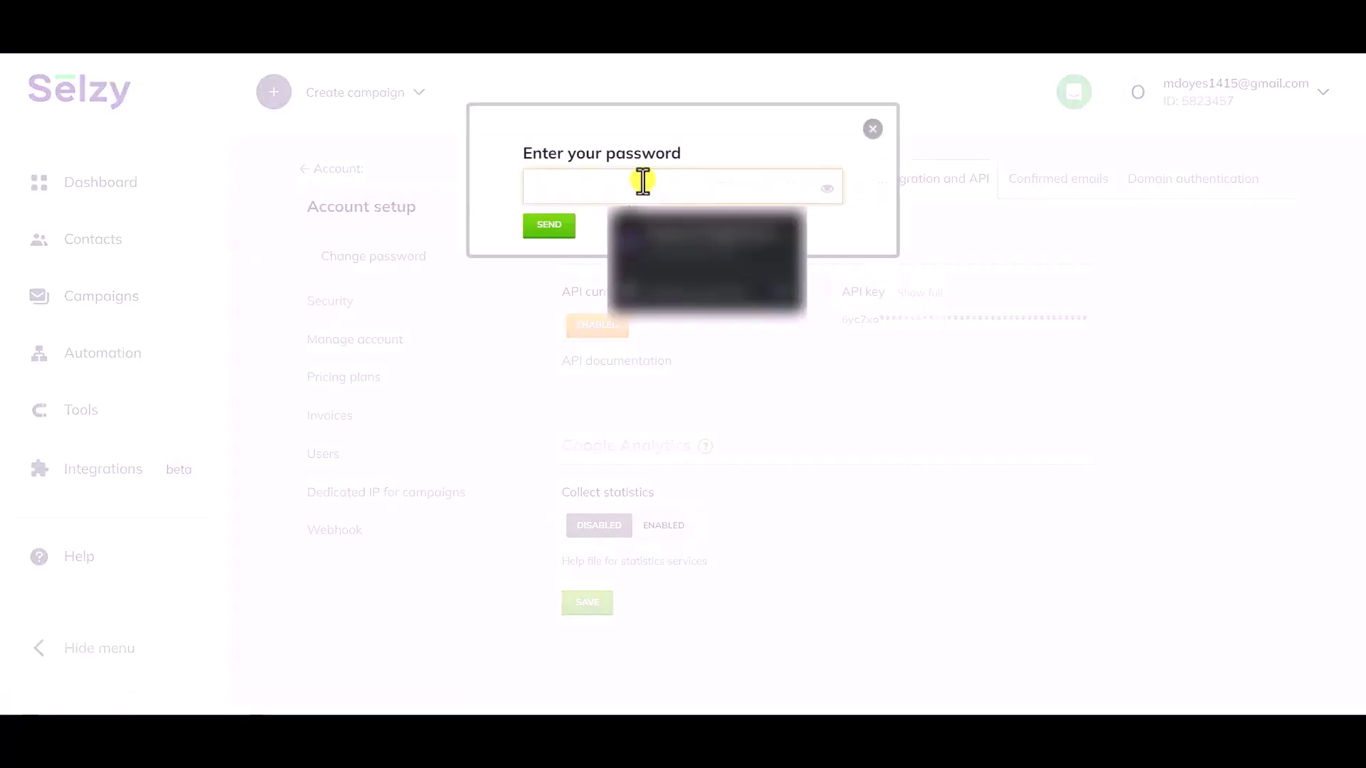
{"action": "left_click", "coordinate": [658, 229]}
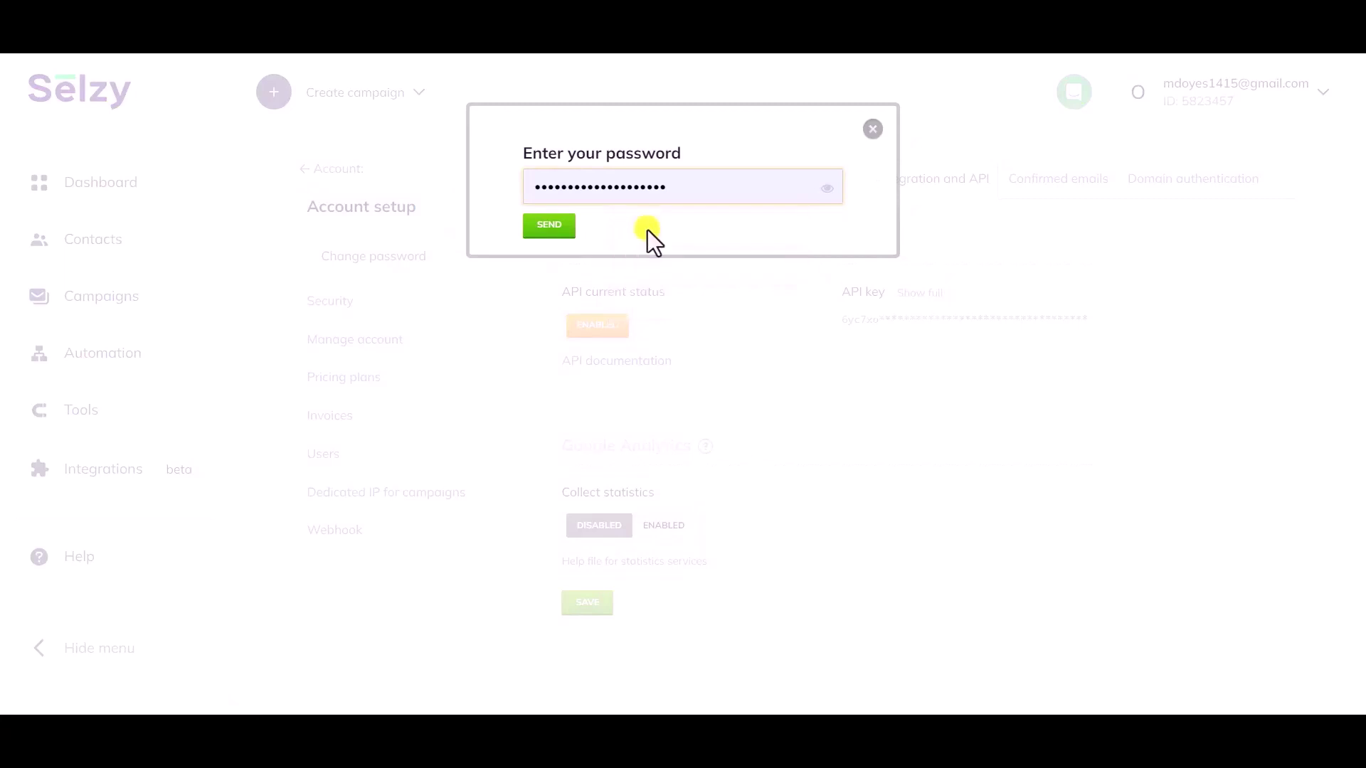
{"action": "left_click", "coordinate": [550, 227]}
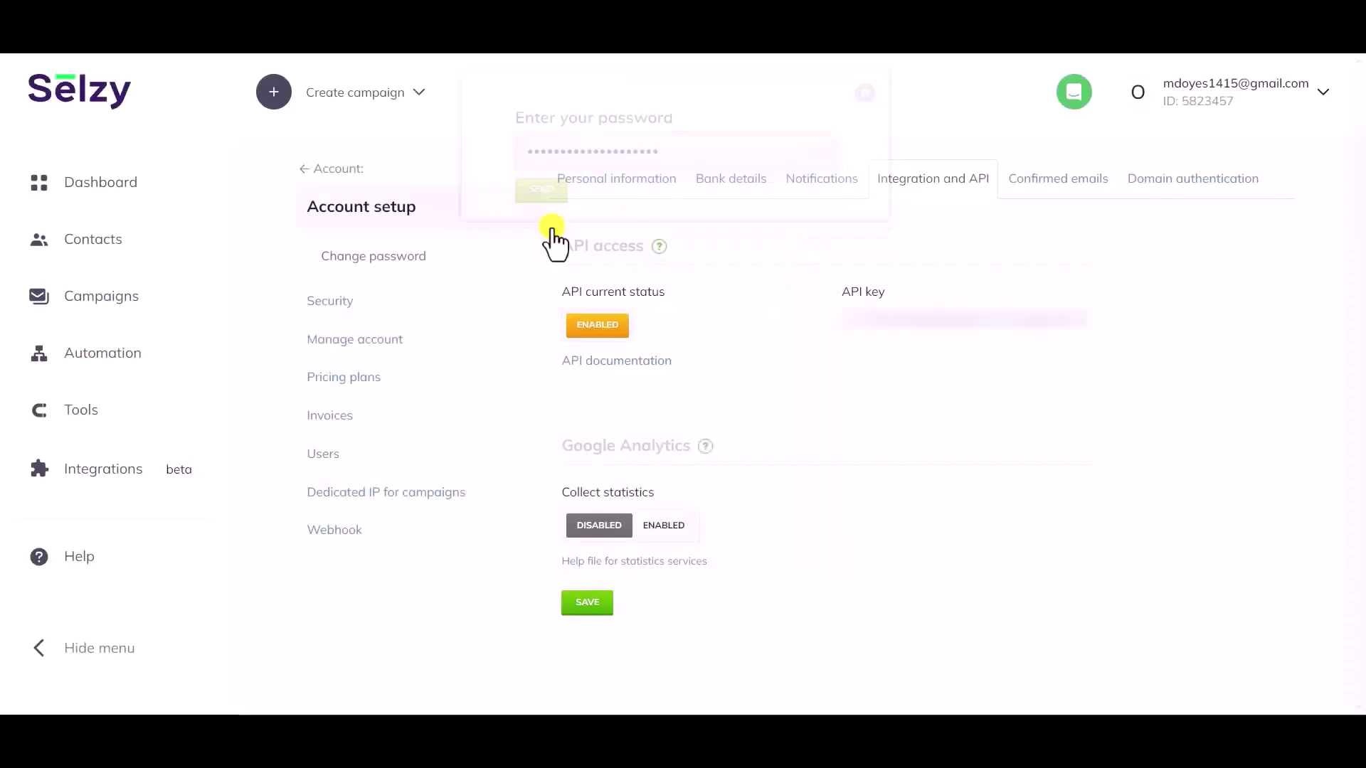
Step: Copy the Selzy API key into Bit Integrations' API key field and authorize
{"action": "double_click", "coordinate": [944, 316]}
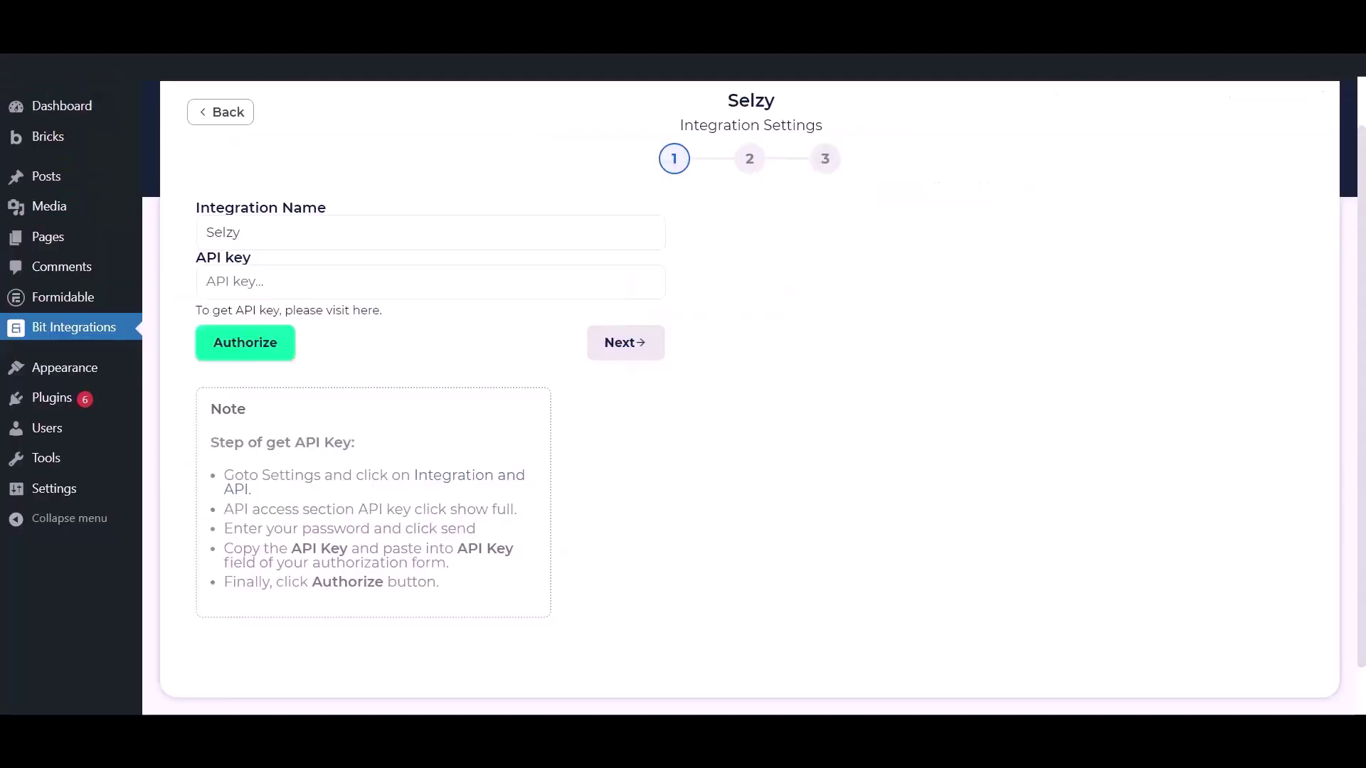
{"action": "left_click", "coordinate": [396, 288]}
{"action": "key", "text": "ctrl+v"}
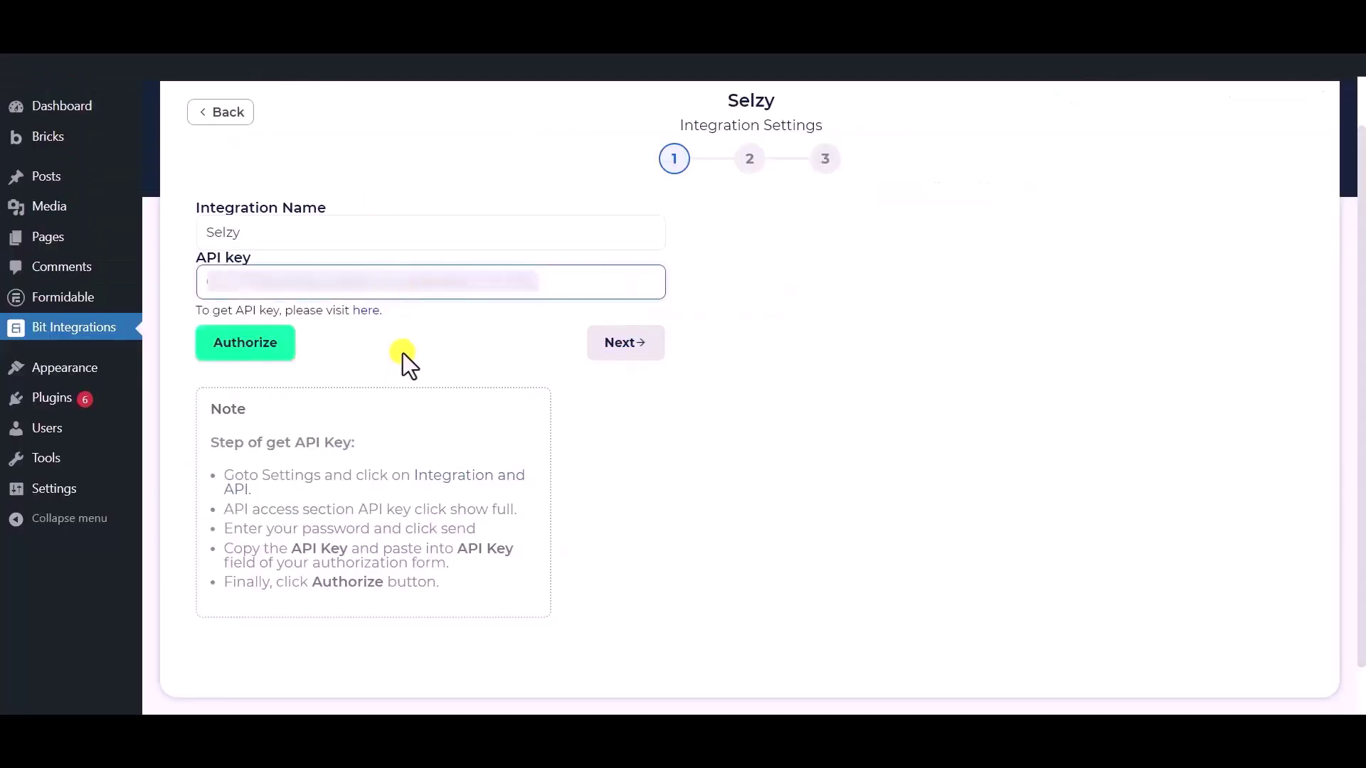
{"action": "left_click", "coordinate": [403, 353]}
{"action": "left_click", "coordinate": [236, 344]}
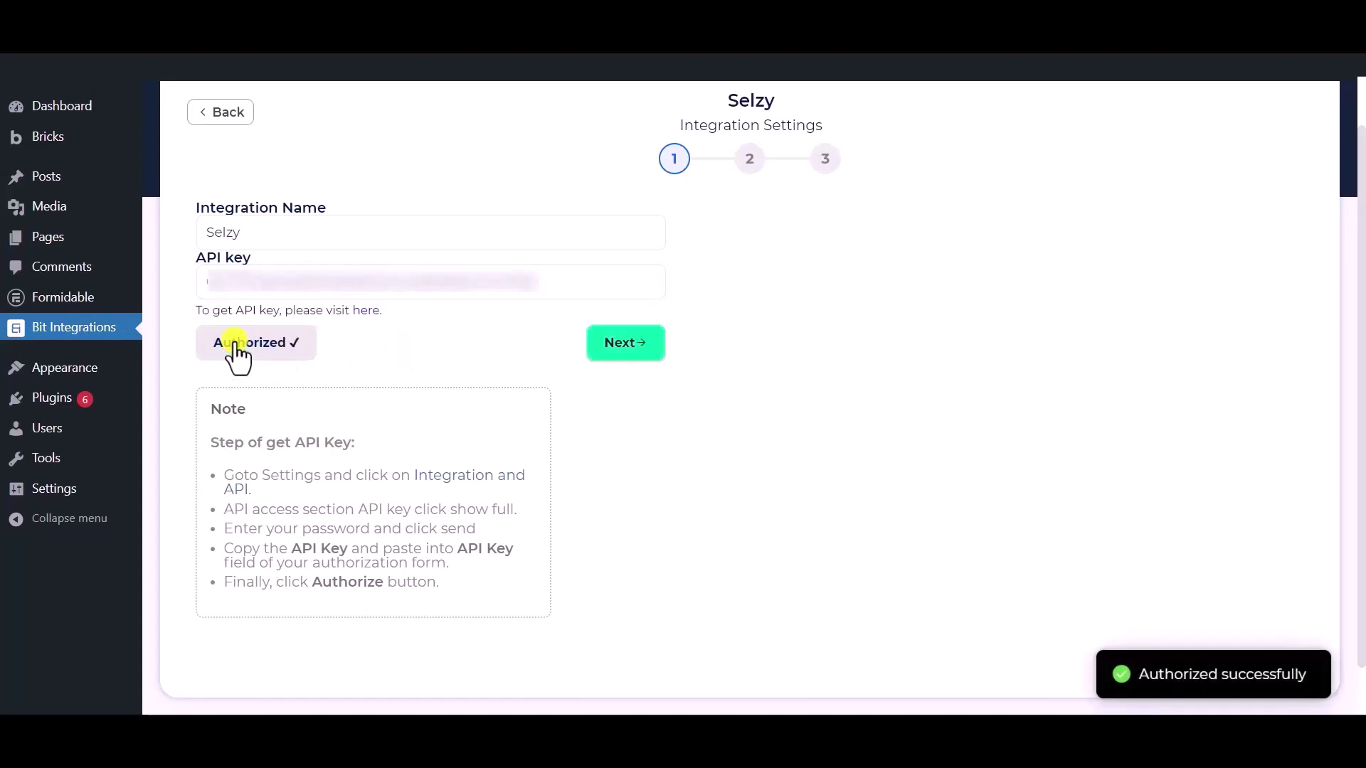
Step: Set the Selzy action to Subscribe with the Bit Integrations list
{"action": "left_click", "coordinate": [626, 344]}
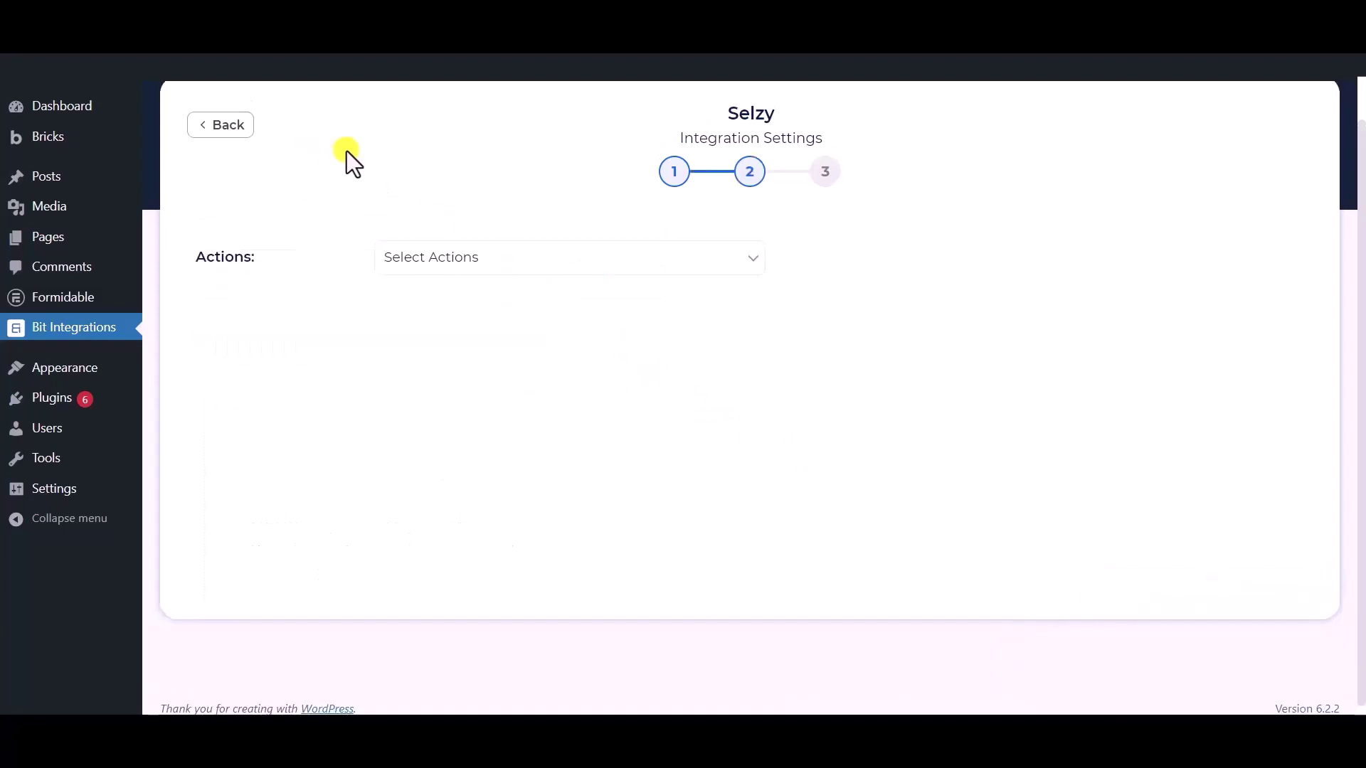
{"action": "left_click", "coordinate": [499, 269]}
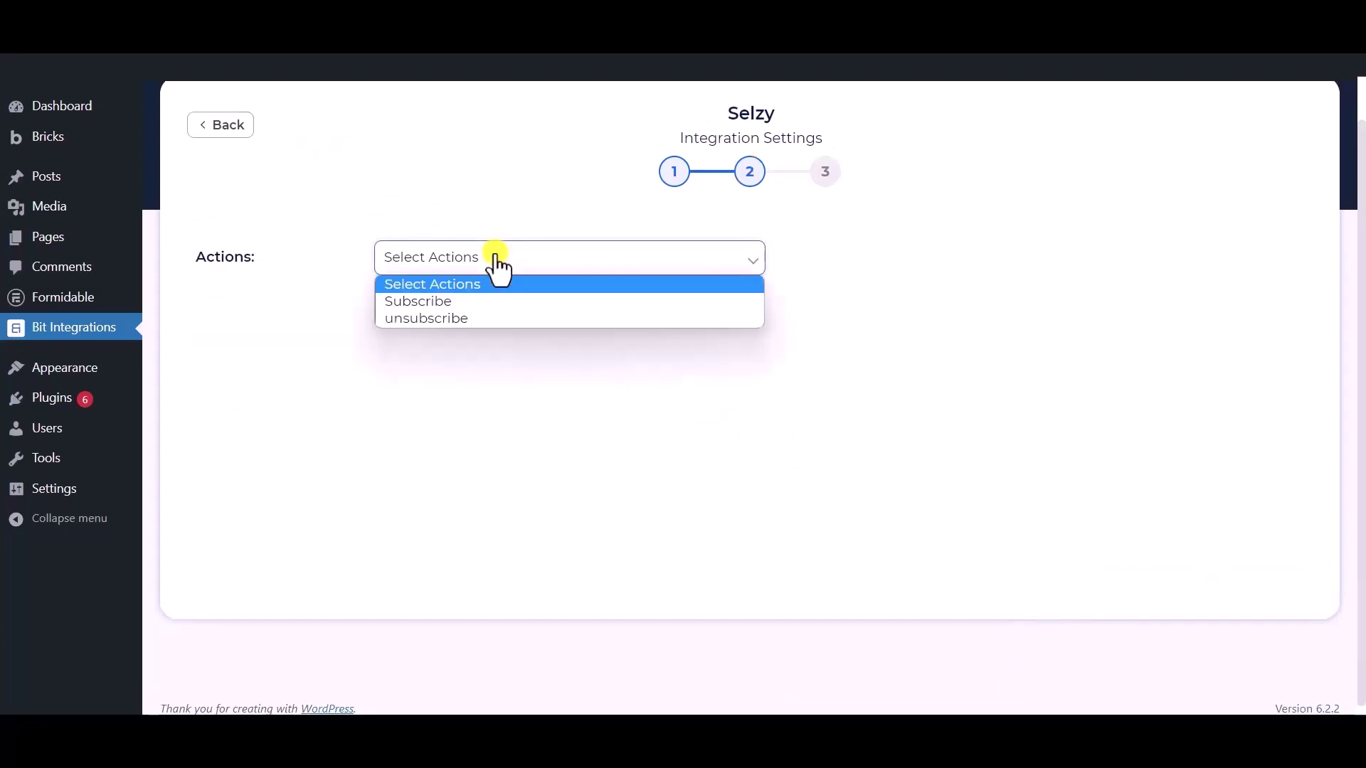
{"action": "left_click", "coordinate": [439, 317]}
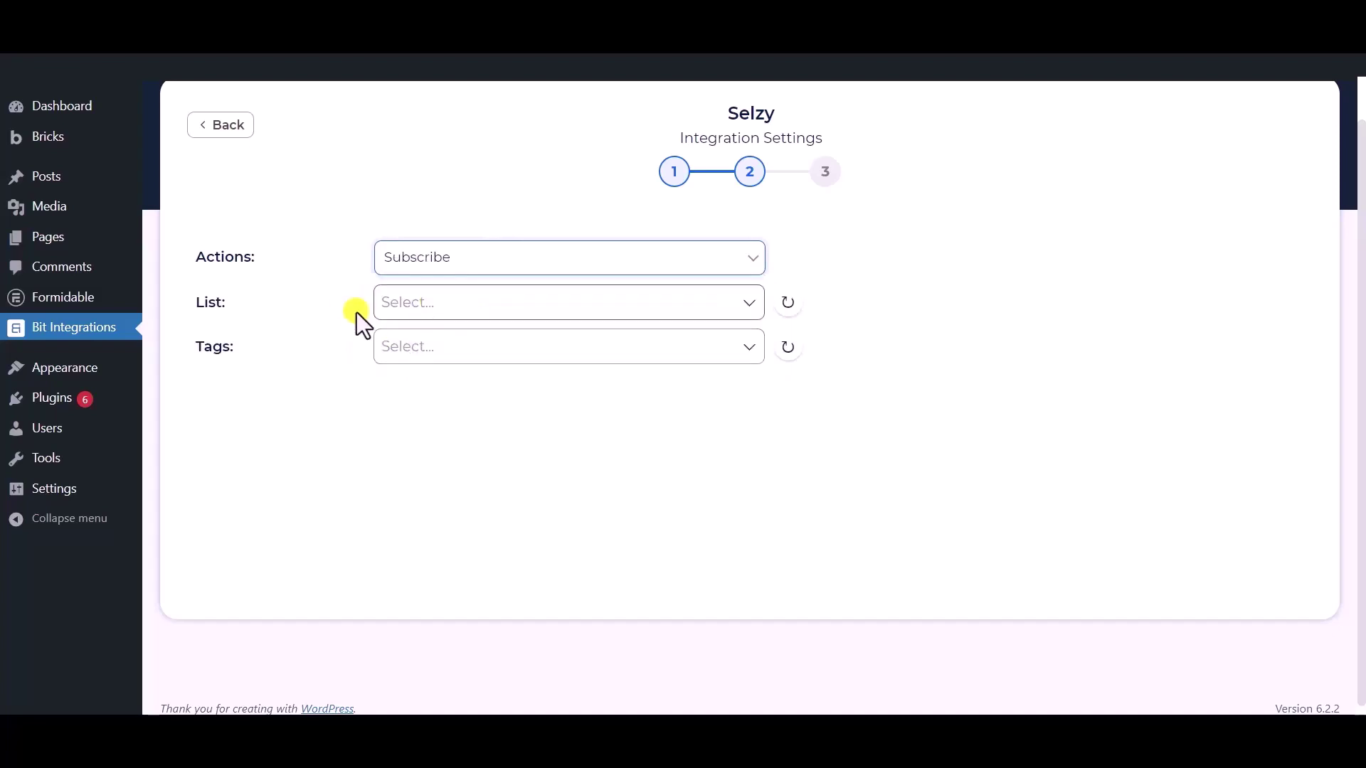
{"action": "left_click", "coordinate": [447, 305]}
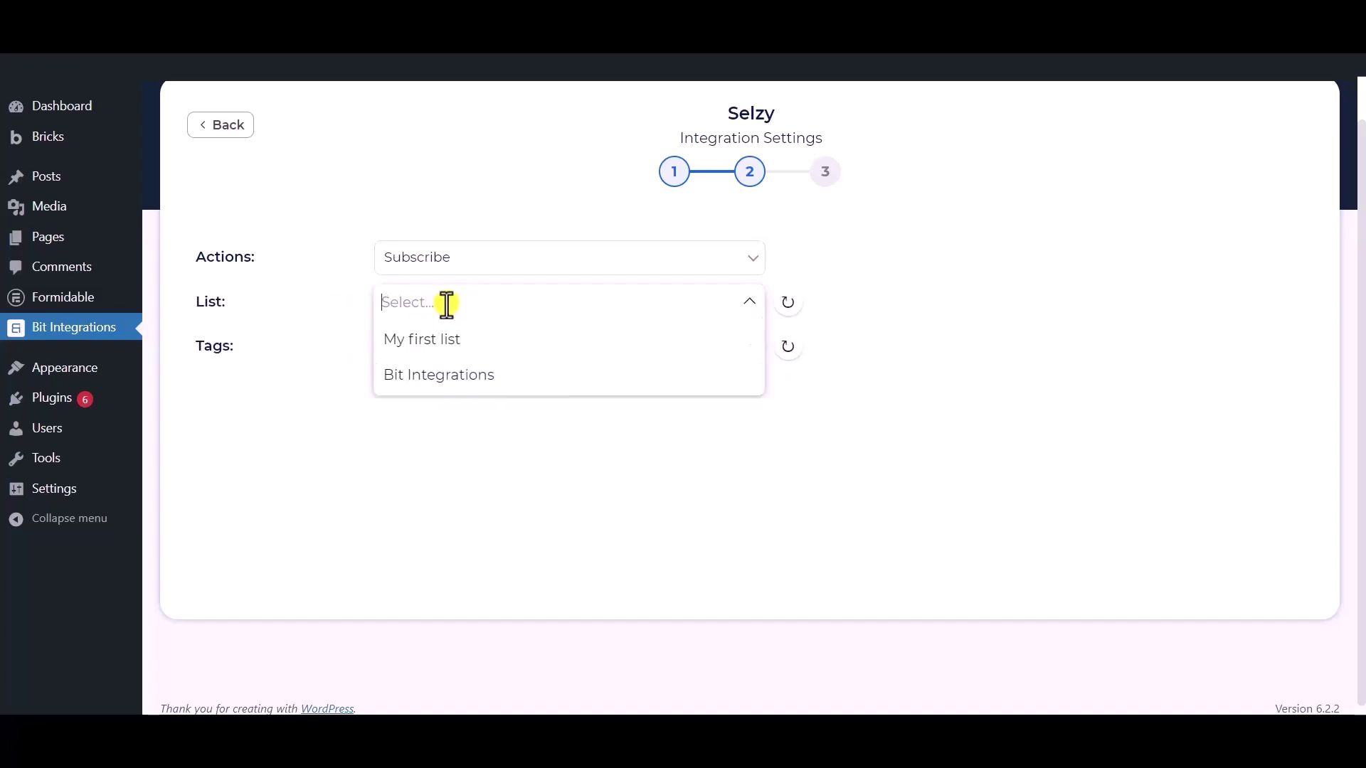
{"action": "left_click", "coordinate": [442, 375]}
Step: Add Tag - 1, Tag - 2 and Tag - 3 as the Selzy tags
{"action": "left_click", "coordinate": [340, 343]}
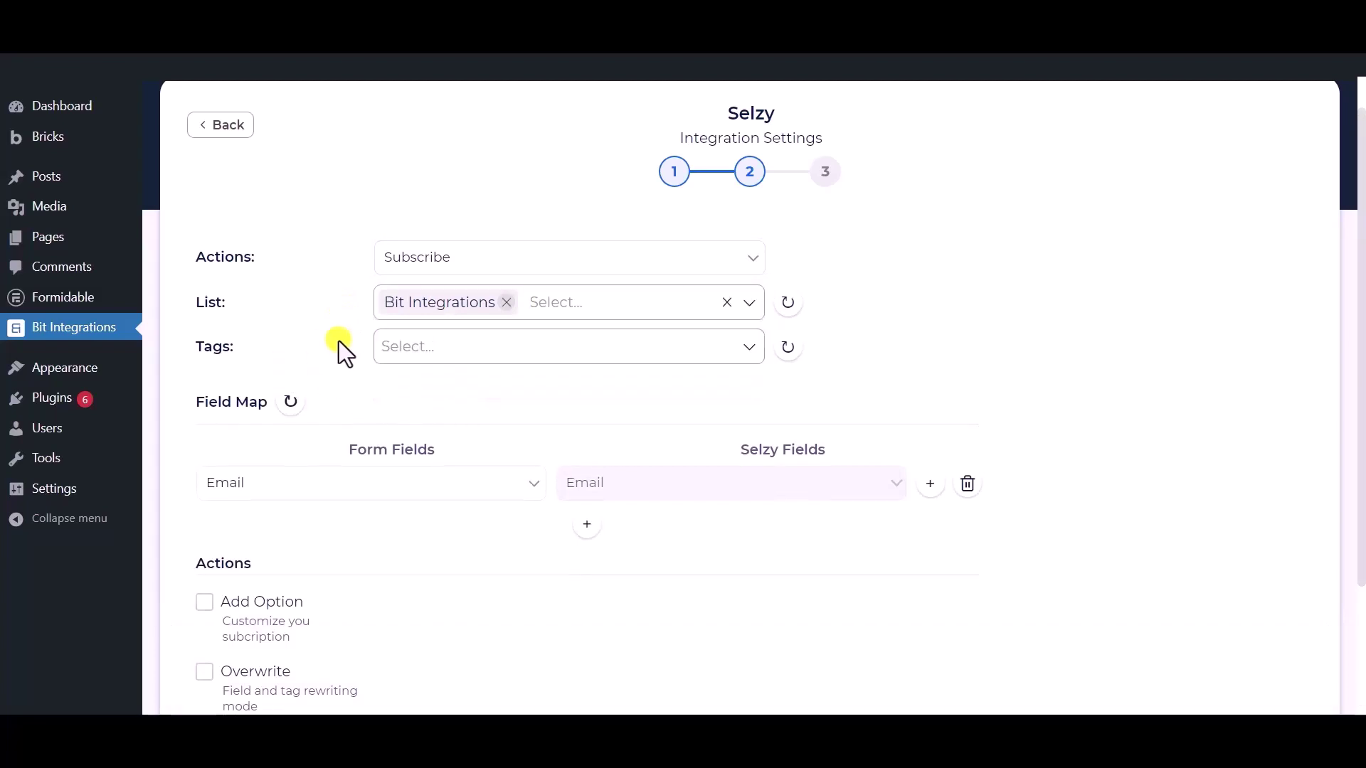
{"action": "left_click", "coordinate": [496, 346]}
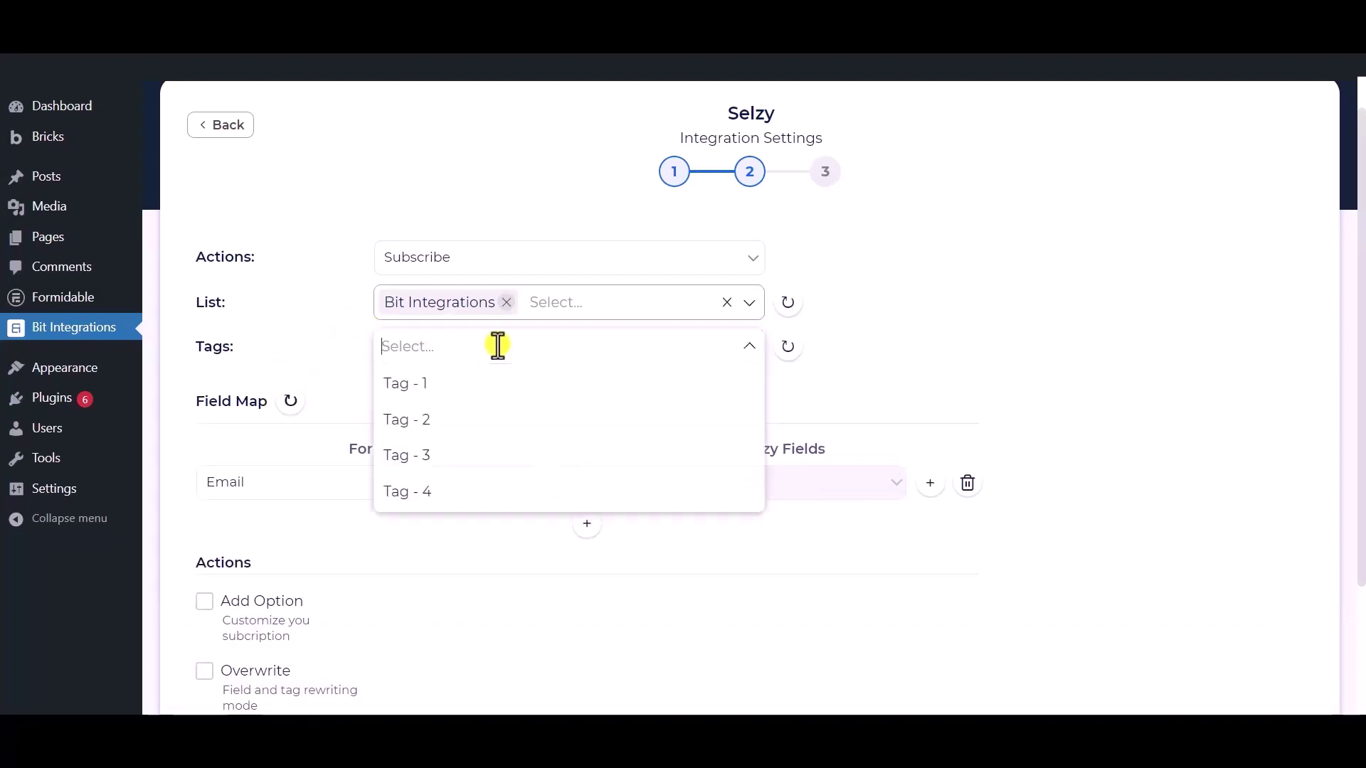
{"action": "left_click", "coordinate": [432, 390]}
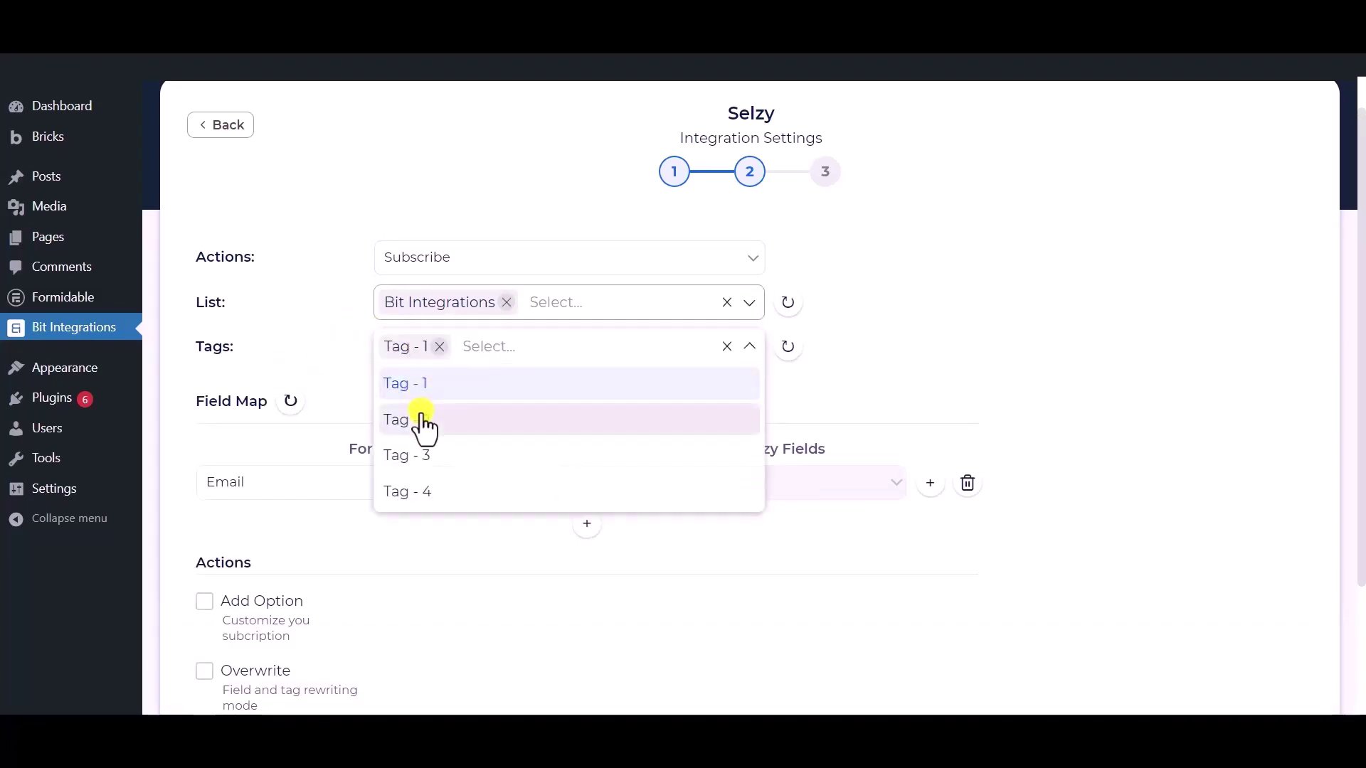
{"action": "left_click", "coordinate": [427, 421]}
{"action": "left_click", "coordinate": [429, 450]}
{"action": "left_click", "coordinate": [326, 334]}
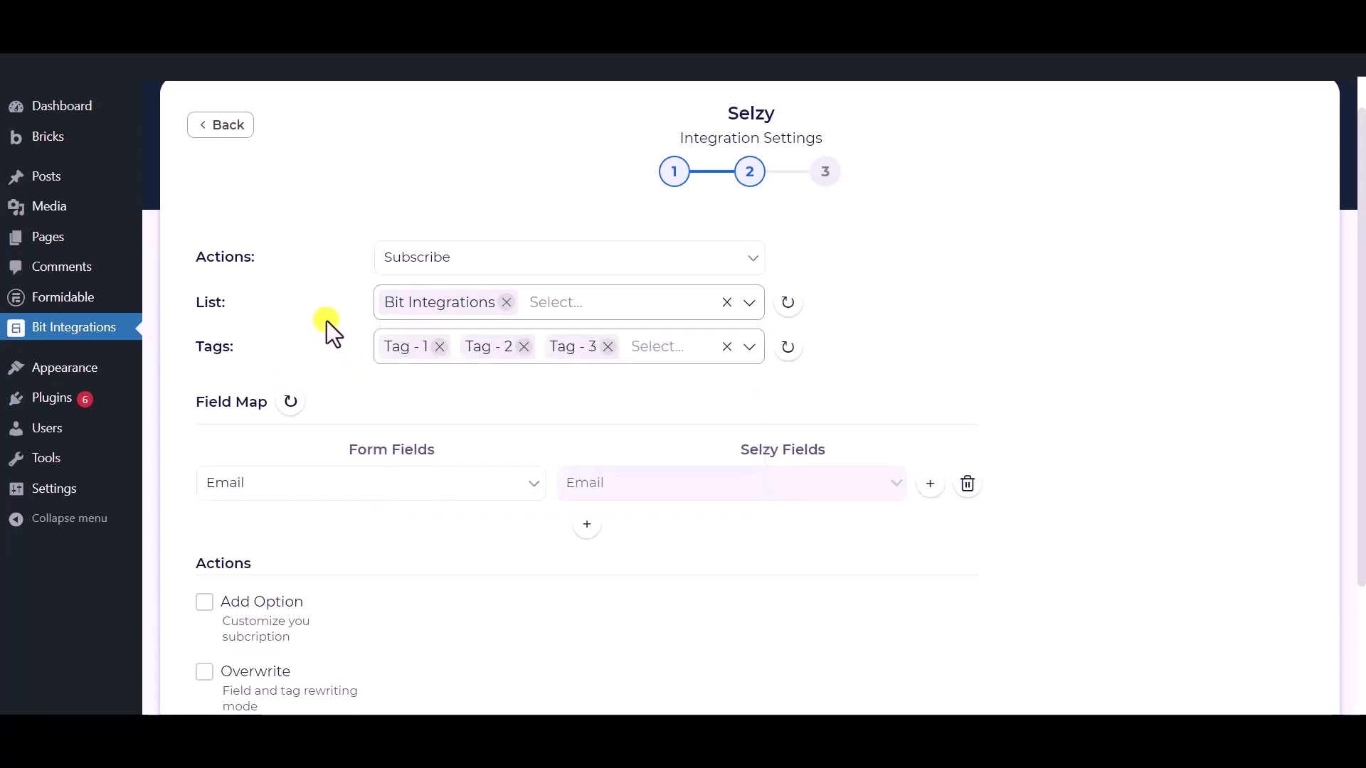
Step: Keep Email mapped to Email and add a row mapping Phone to Phone Number
{"action": "scroll", "coordinate": [352, 296], "scroll_direction": "down", "scroll_amount": 2}
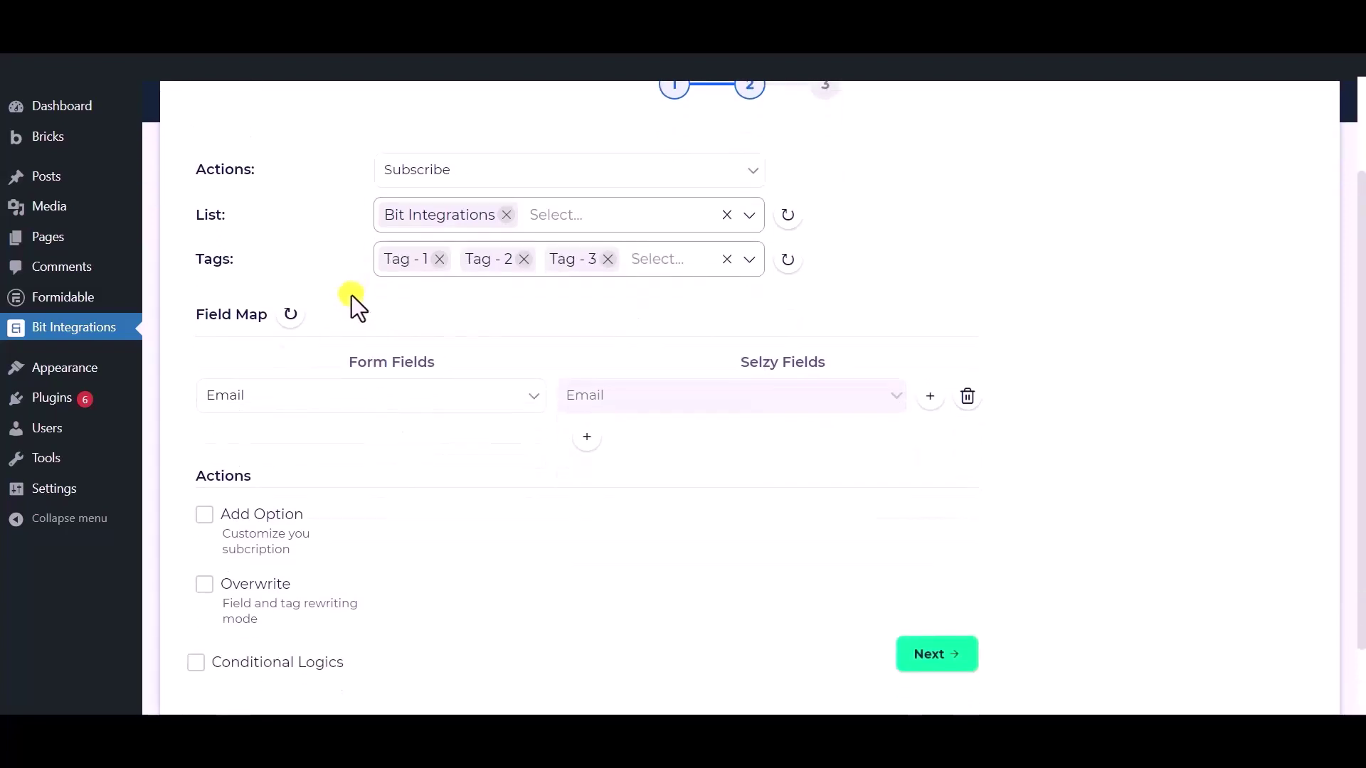
{"action": "left_click", "coordinate": [447, 416]}
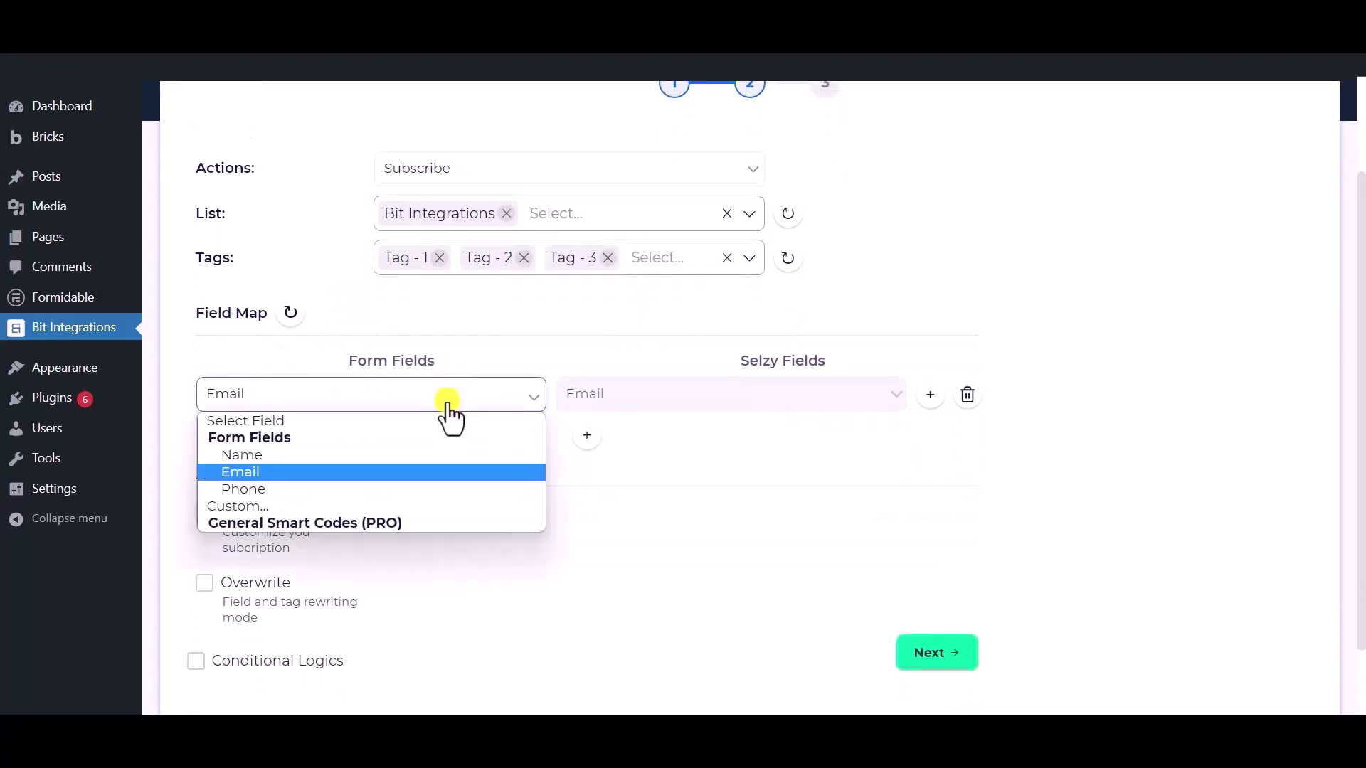
{"action": "left_click", "coordinate": [280, 478]}
{"action": "left_click", "coordinate": [601, 441]}
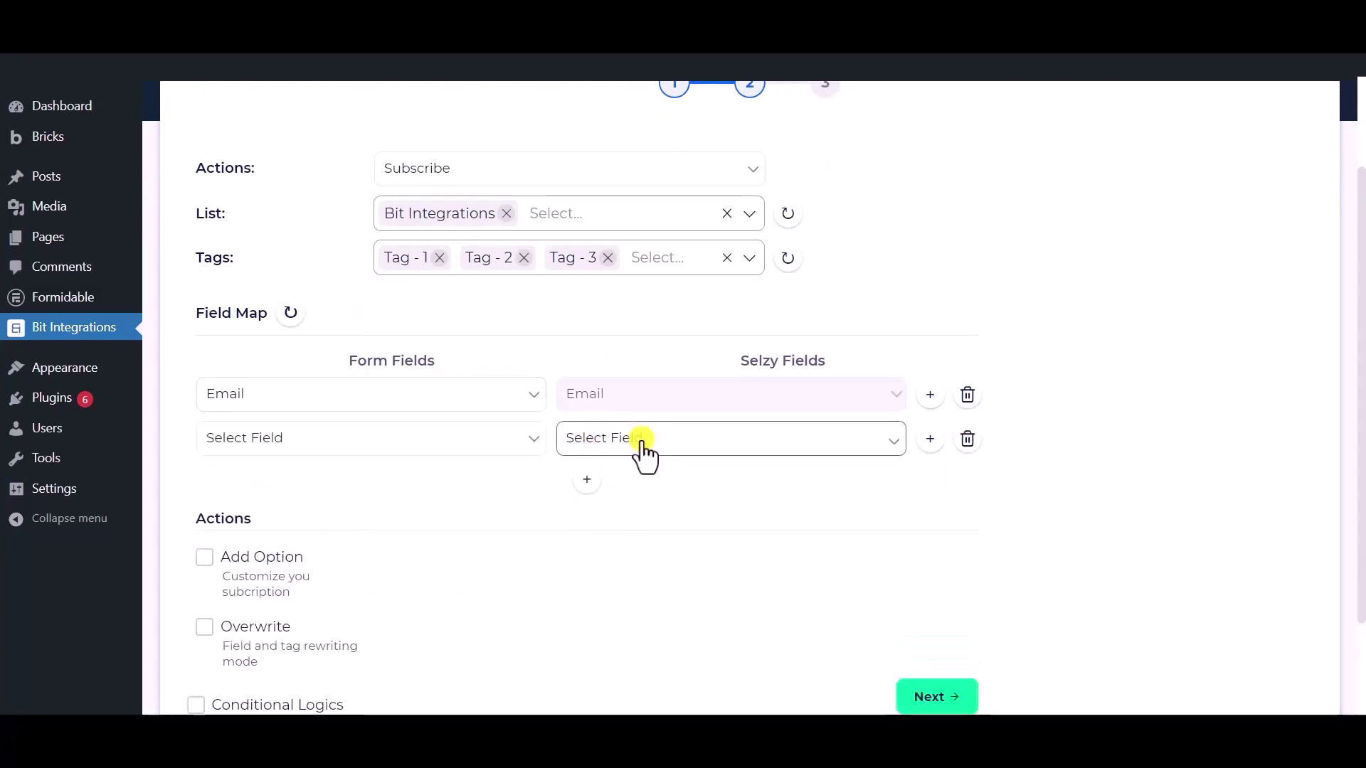
{"action": "left_click", "coordinate": [635, 457]}
{"action": "left_click", "coordinate": [421, 448]}
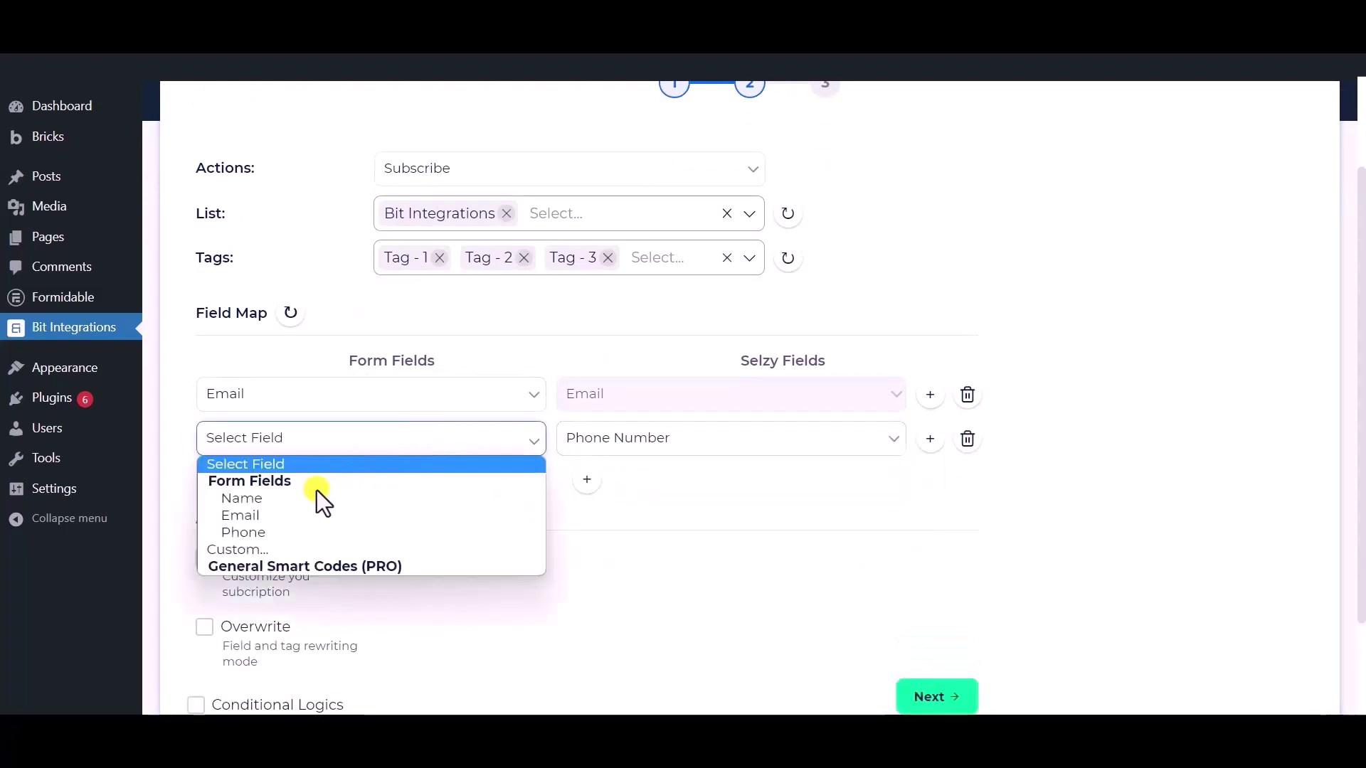
{"action": "left_click", "coordinate": [281, 533]}
Step: Add a third field map row pairing the form's Name with Selzy's Name
{"action": "left_click", "coordinate": [599, 482]}
{"action": "left_click", "coordinate": [604, 489]}
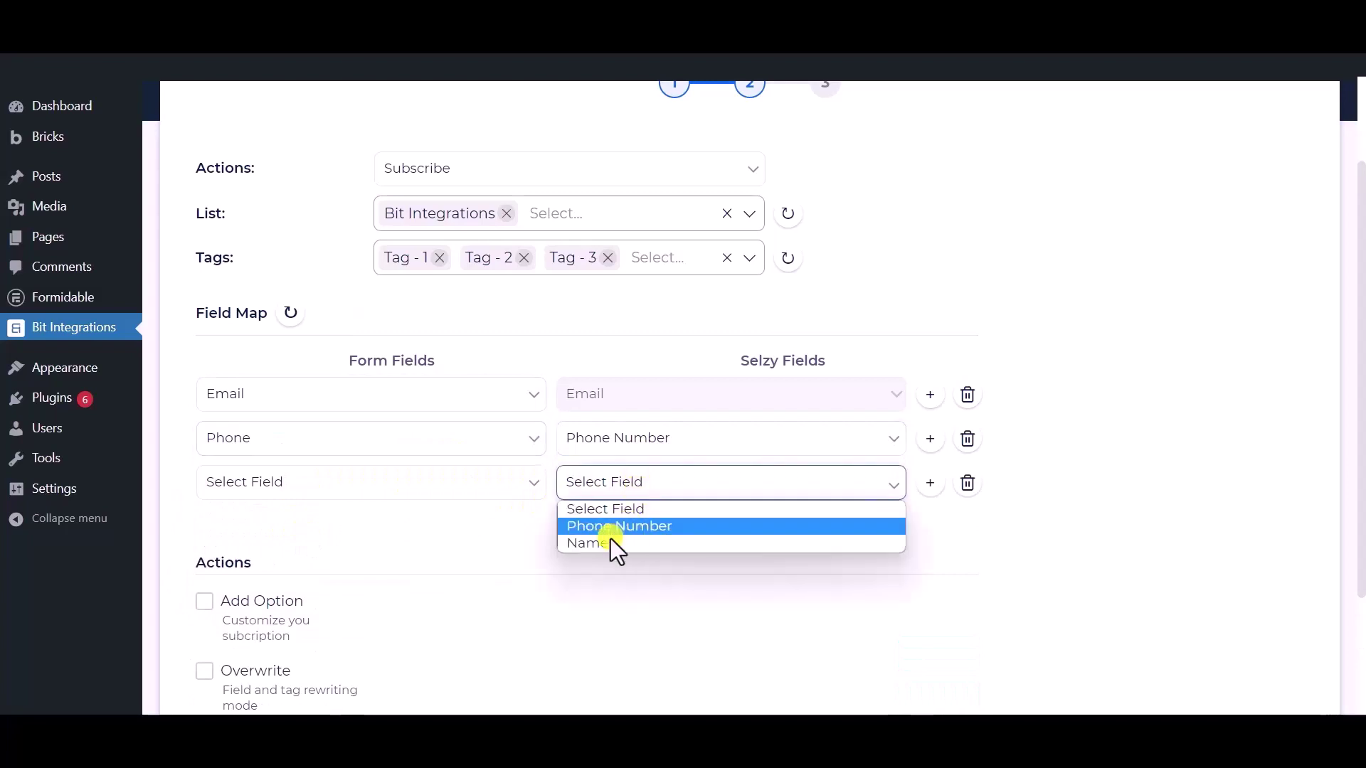
{"action": "left_click", "coordinate": [602, 542]}
{"action": "left_click", "coordinate": [354, 480]}
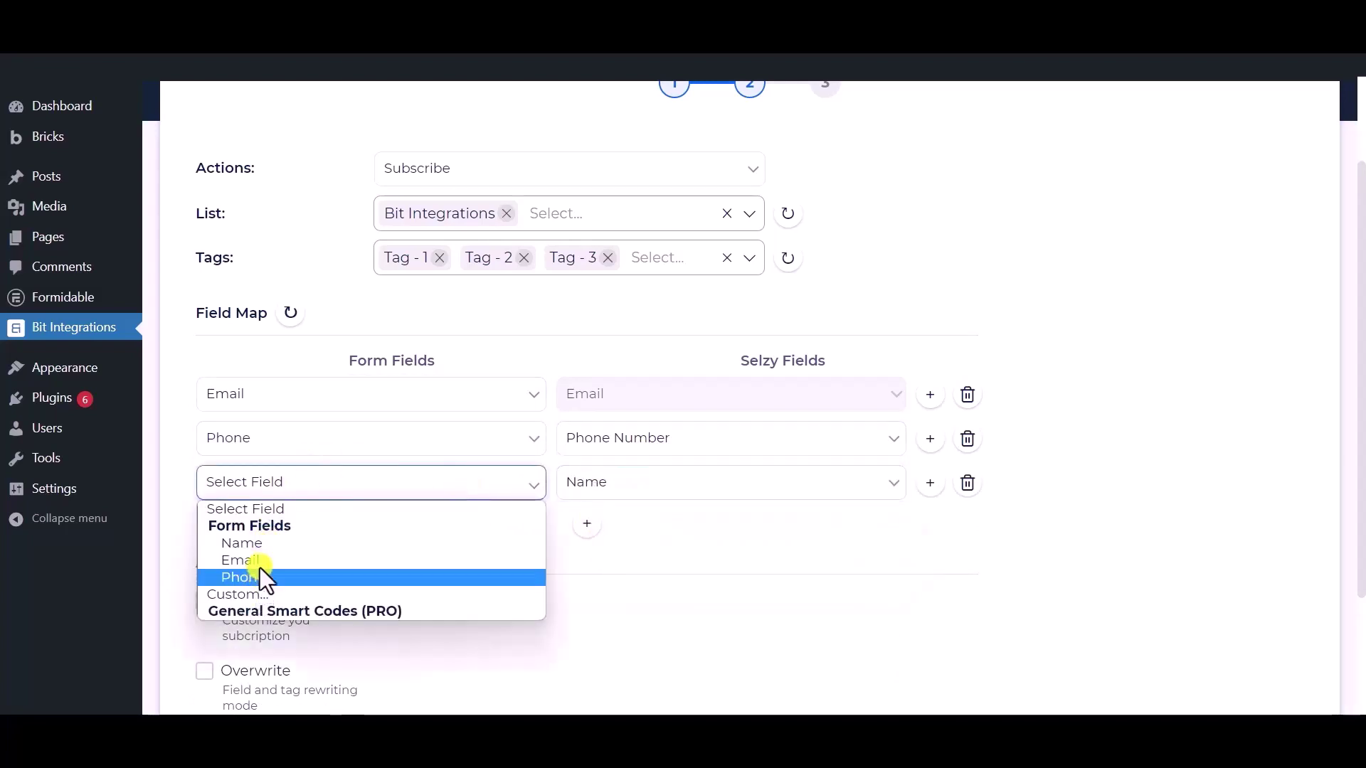
{"action": "left_click", "coordinate": [267, 542]}
{"action": "scroll", "coordinate": [373, 534], "scroll_direction": "down", "scroll_amount": 3}
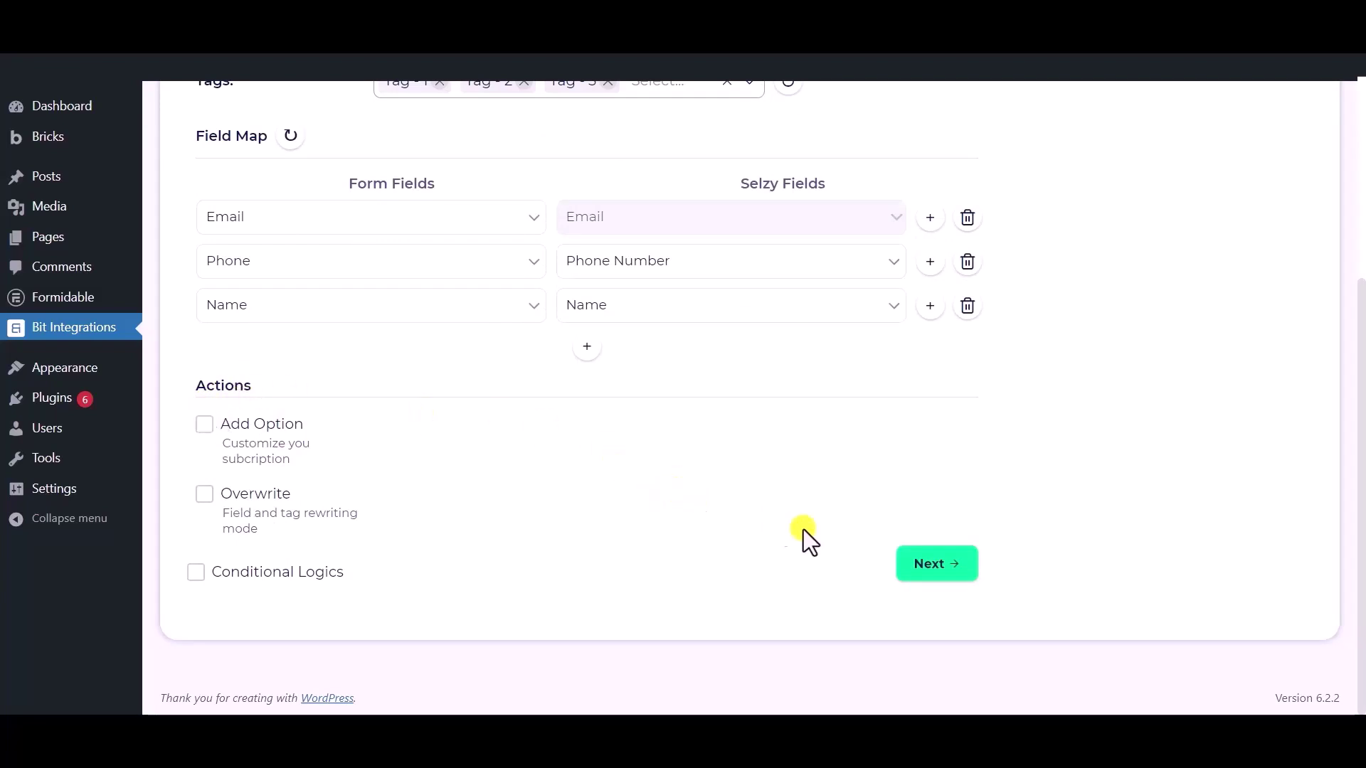
{"action": "left_click", "coordinate": [196, 574]}
{"action": "scroll", "coordinate": [196, 580], "scroll_direction": "down", "scroll_amount": 1}
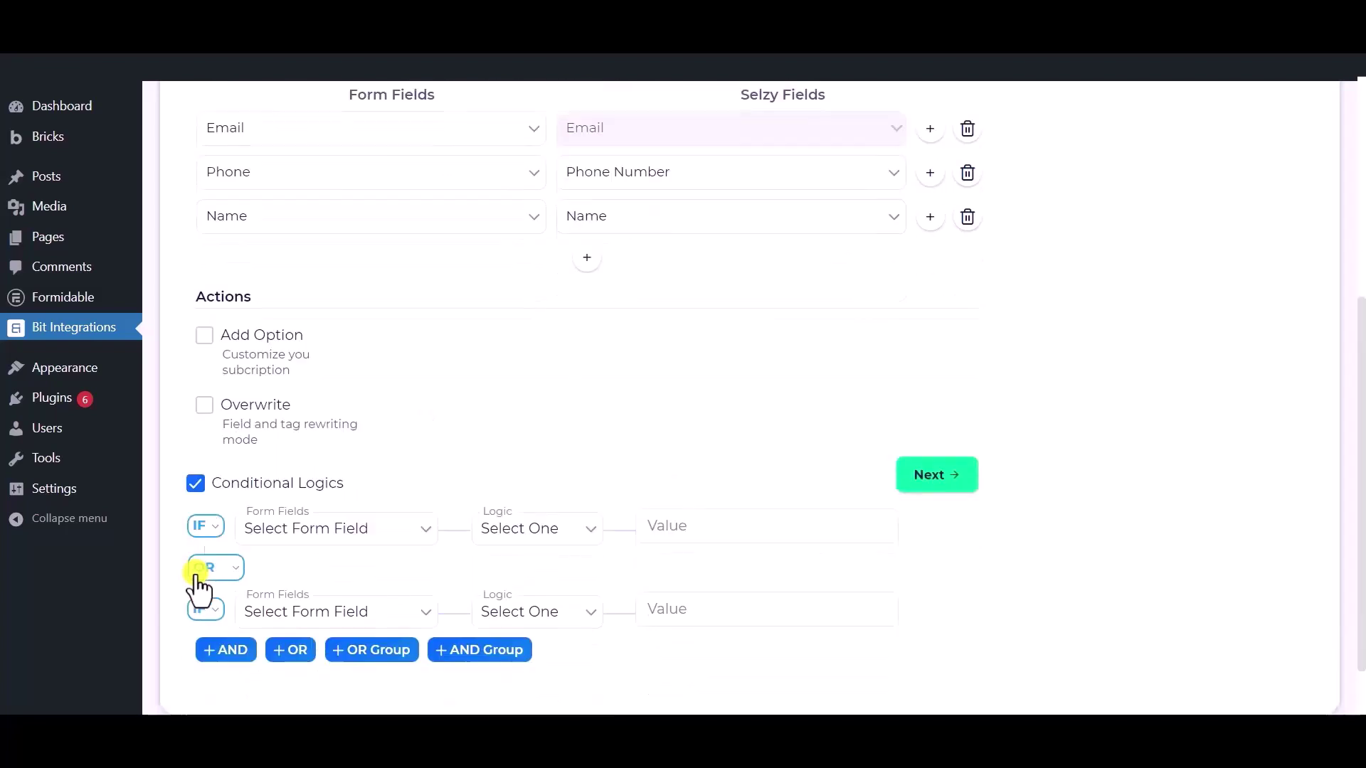
{"action": "left_click", "coordinate": [196, 484]}
{"action": "left_click", "coordinate": [927, 566]}
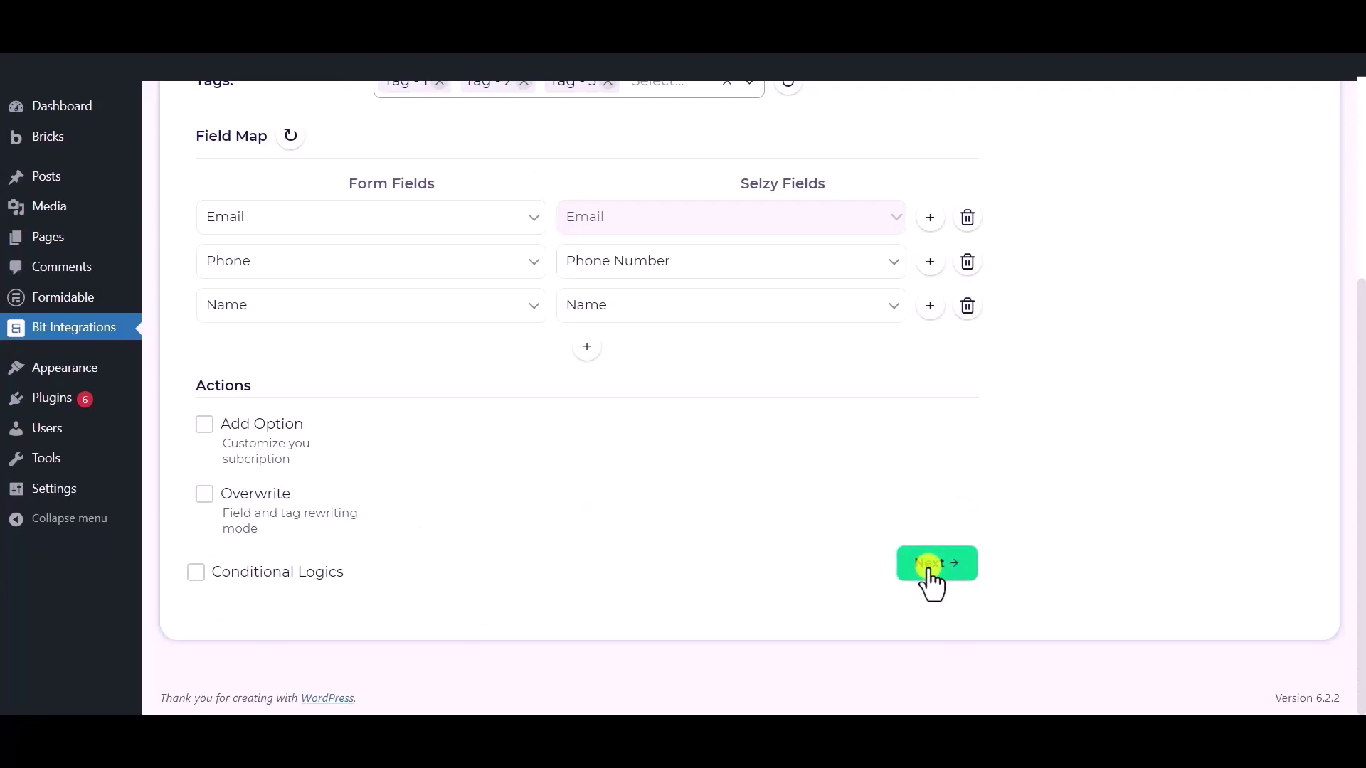
Step: Finish and save the Selzy integration, then set the October 20 appointment to Approved
{"action": "scroll", "coordinate": [723, 285], "scroll_direction": "up", "scroll_amount": 3}
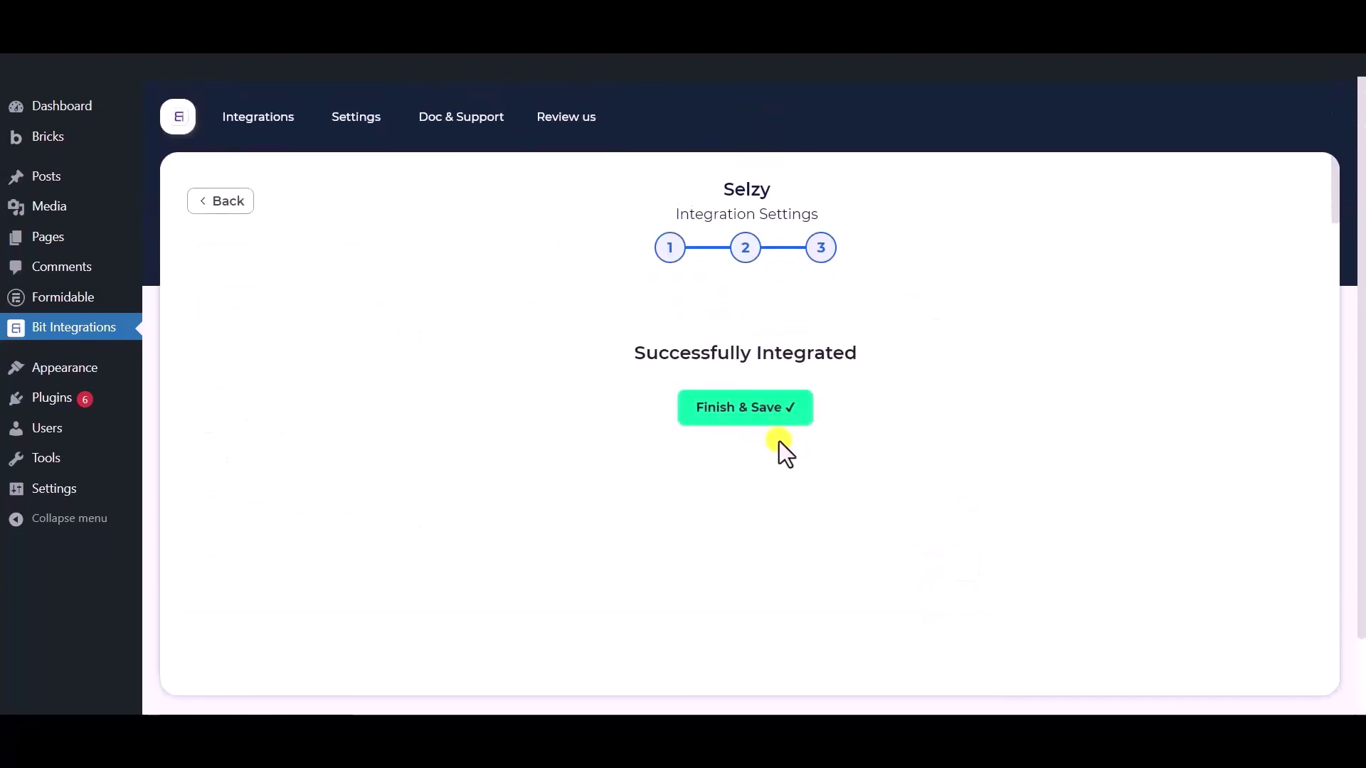
{"action": "left_click", "coordinate": [751, 418]}
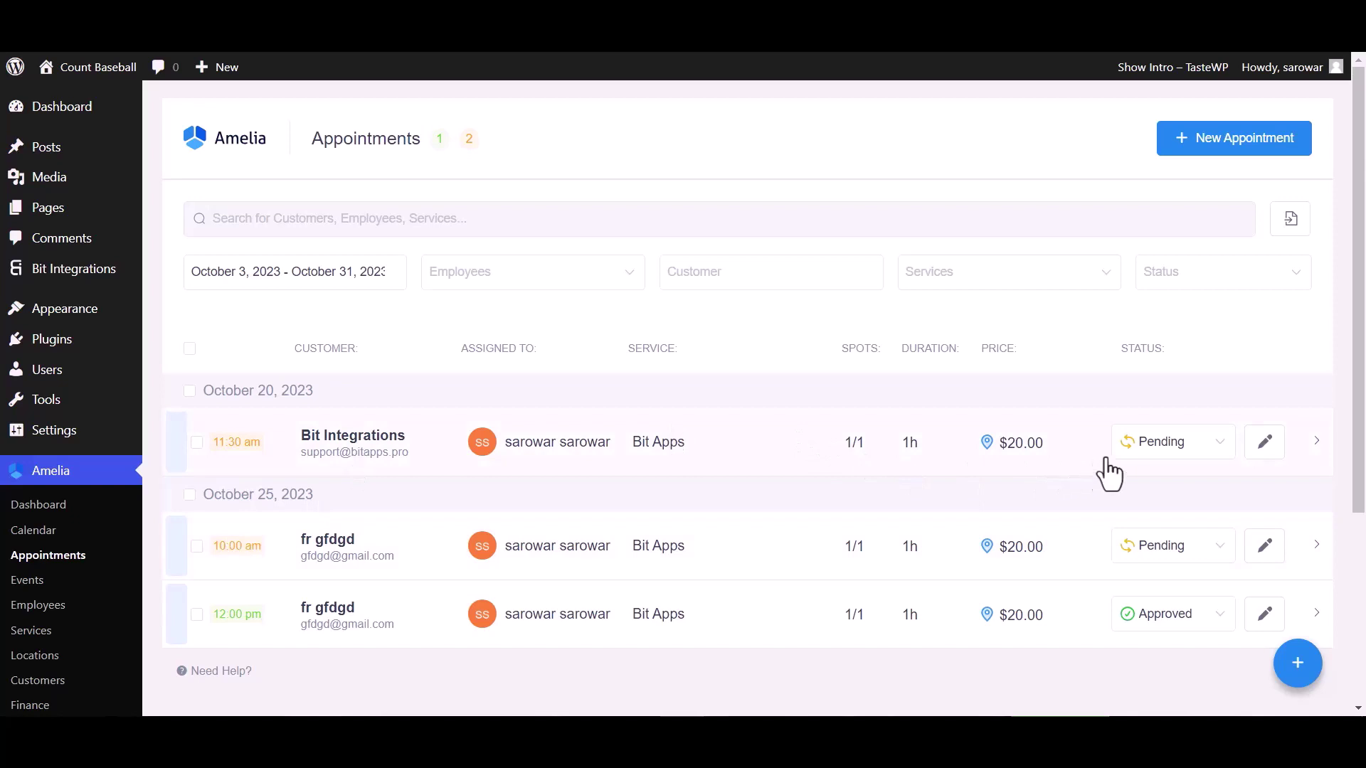
{"action": "left_click", "coordinate": [1142, 448]}
{"action": "left_click", "coordinate": [1146, 486]}
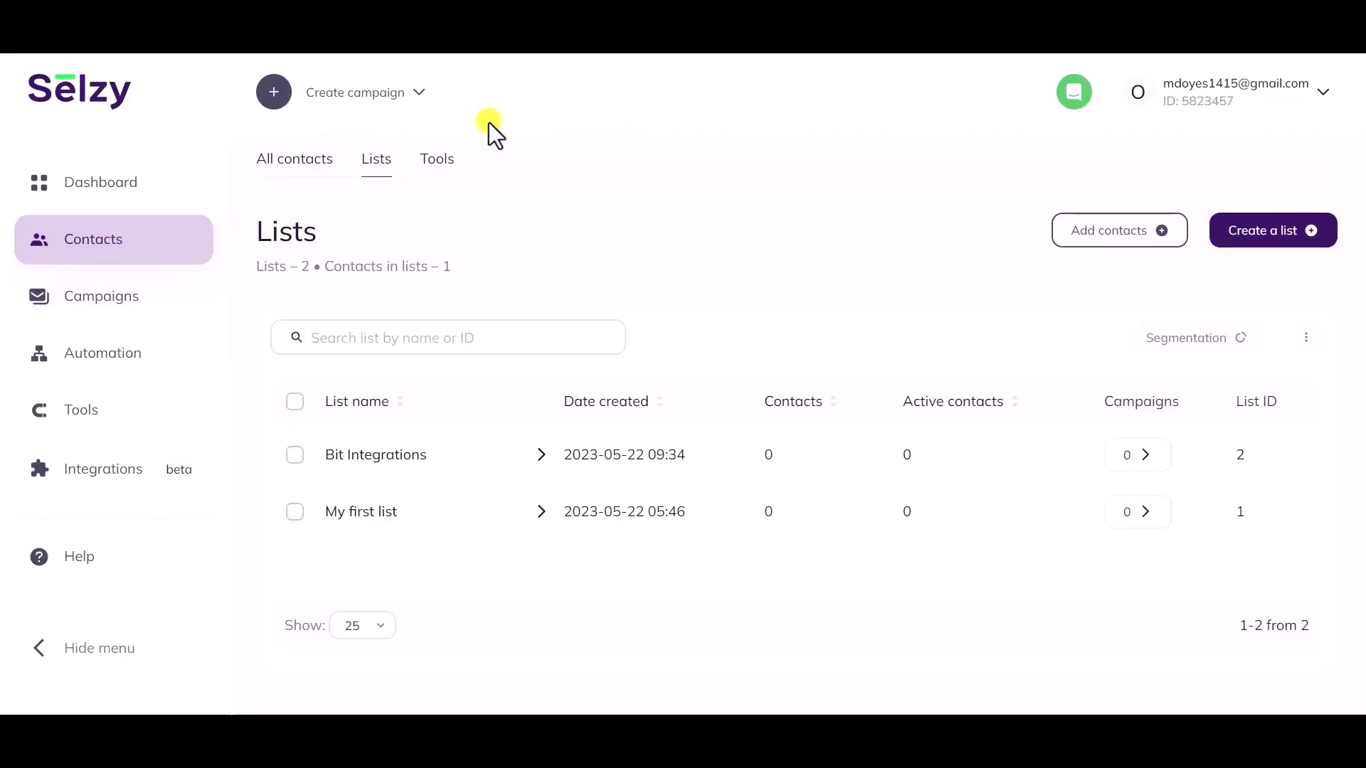
Step: Open the Bit Integrations list in Selzy and the new contact's edit dialog
{"action": "left_click", "coordinate": [361, 459]}
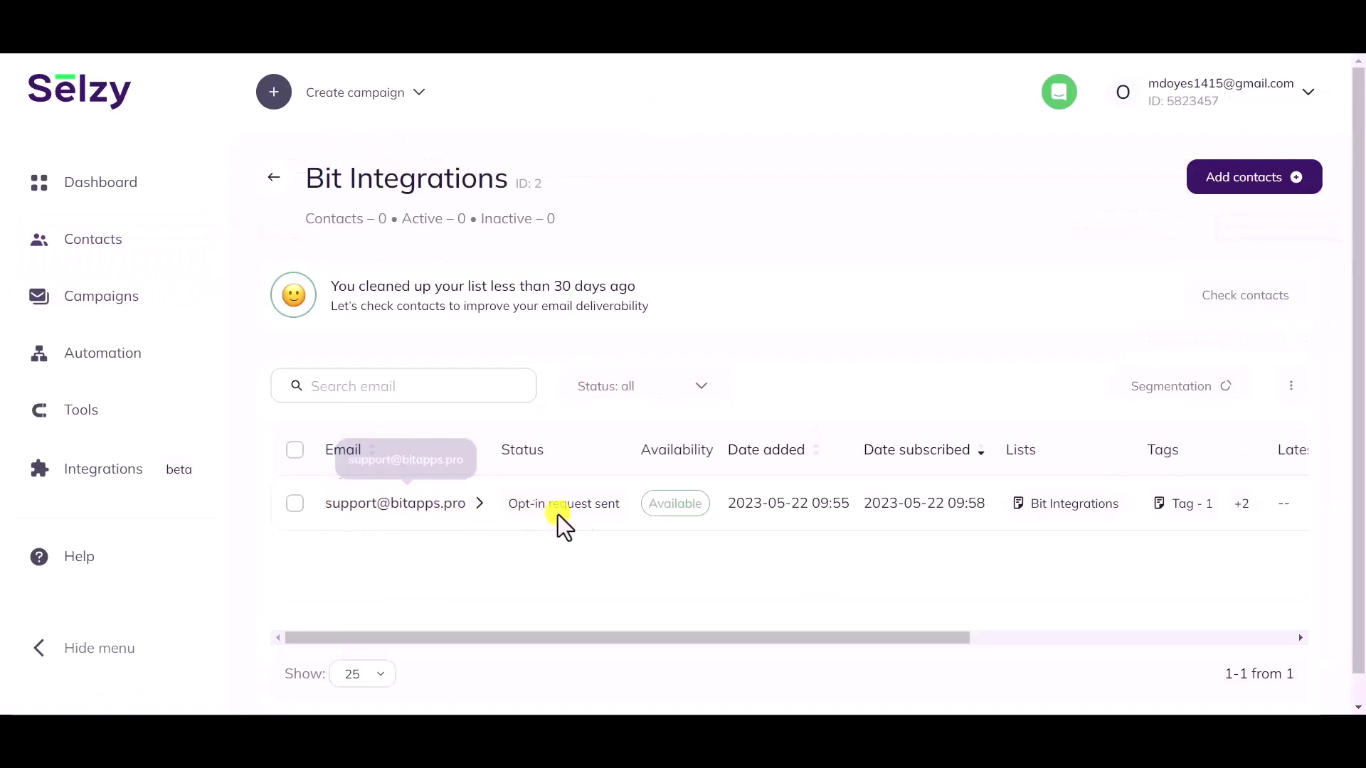
{"action": "left_click", "coordinate": [415, 506]}
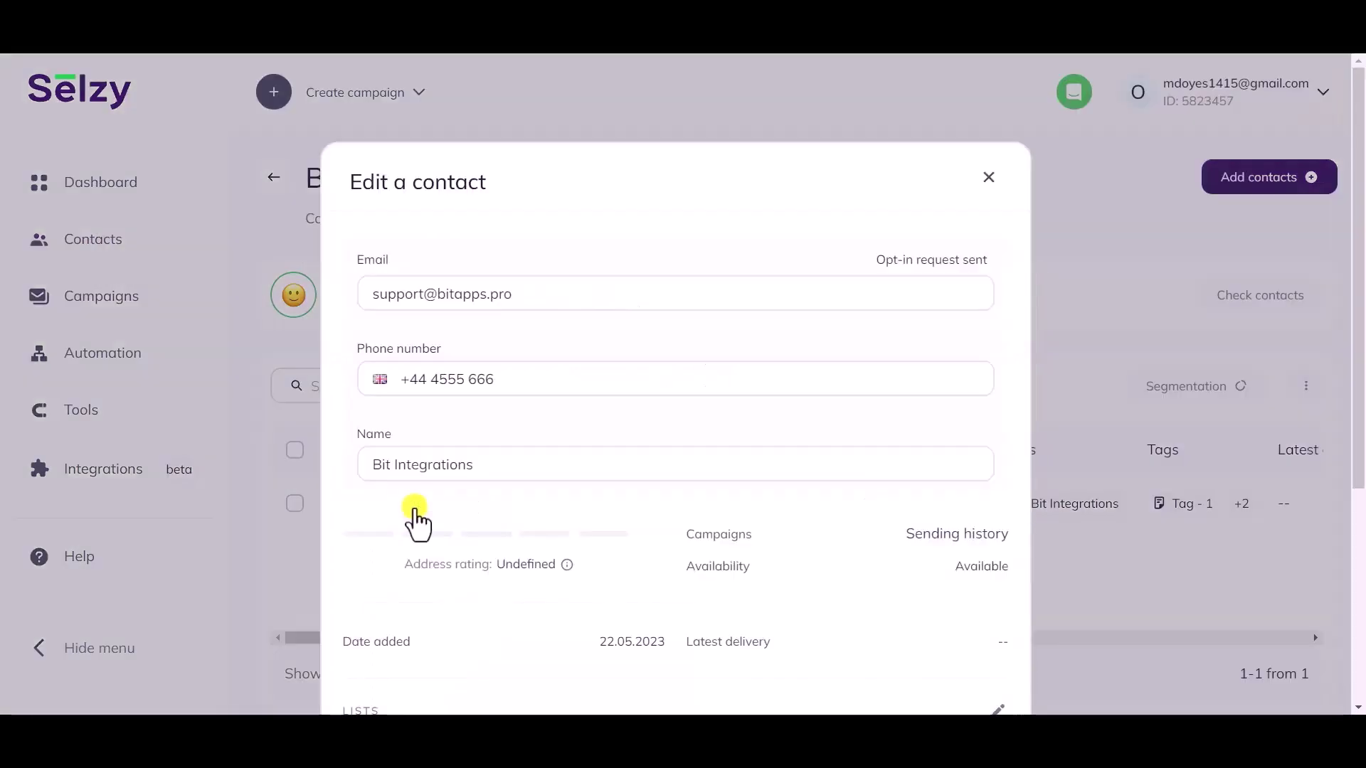